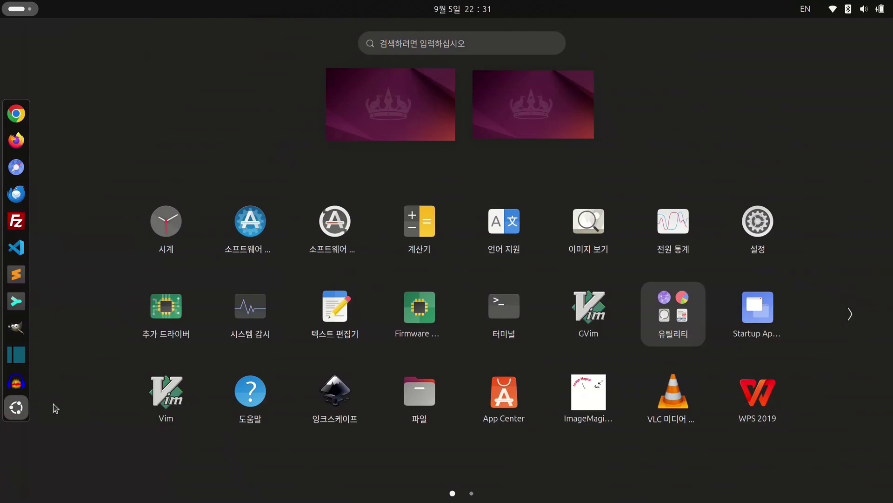
- Launch the virtual machine manager (가상 머신 관리자) from the application overview
scroll(100, 395, down, 1)
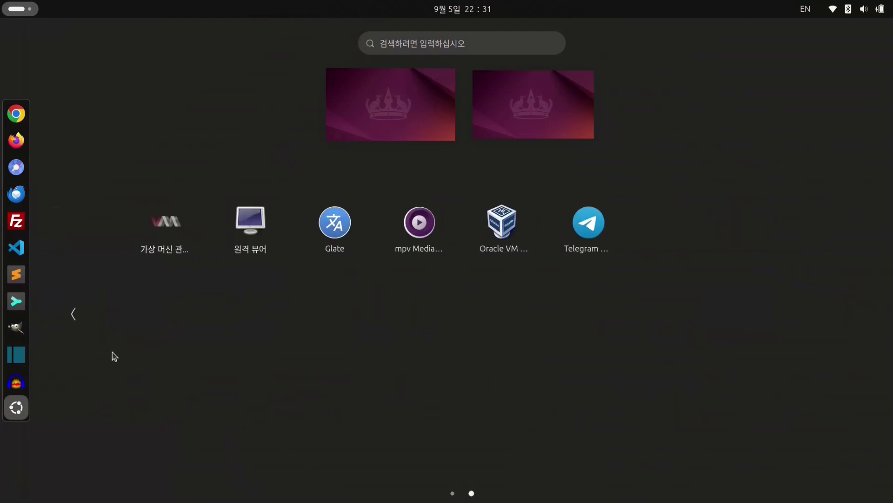
click(165, 232)
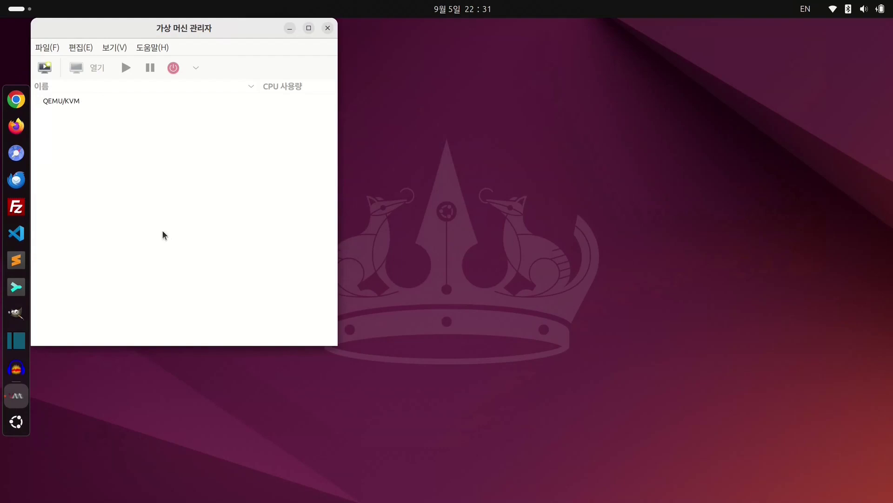
click(45, 68)
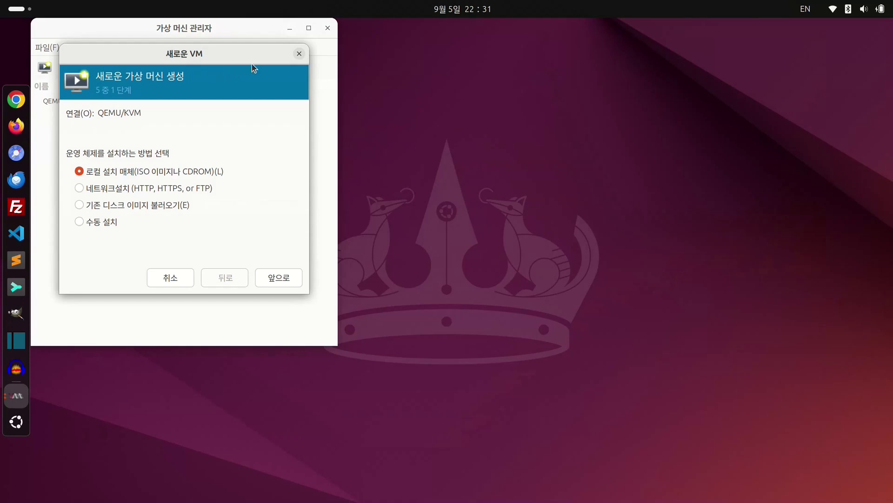
click(299, 55)
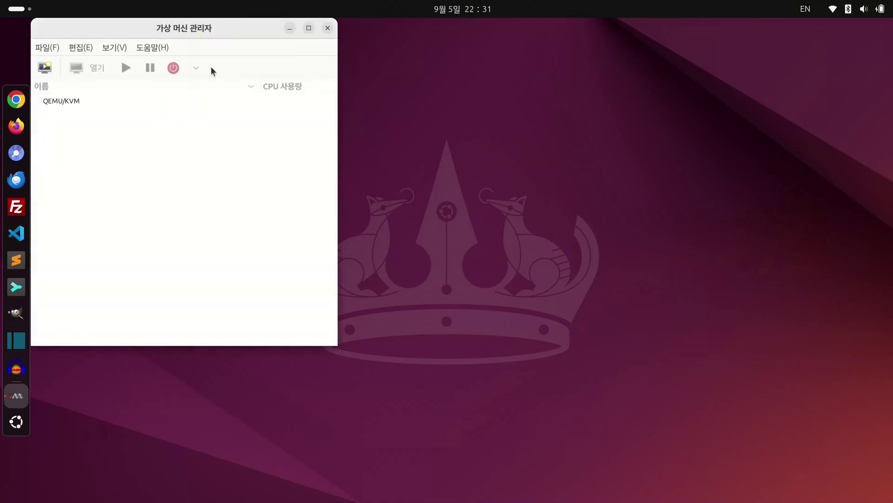
- Switch to Chrome, download the Ubuntu Desktop 24.04.1 LTS image from ubuntu.com, and close the browser
click(16, 99)
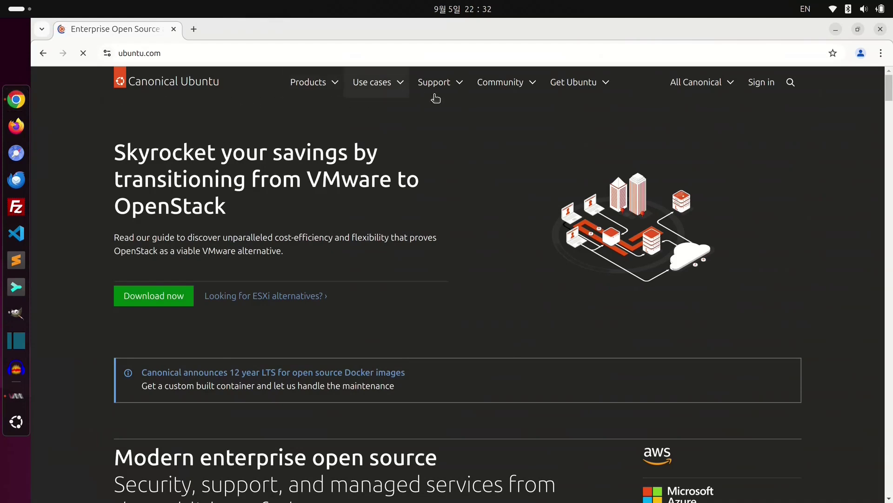
click(575, 84)
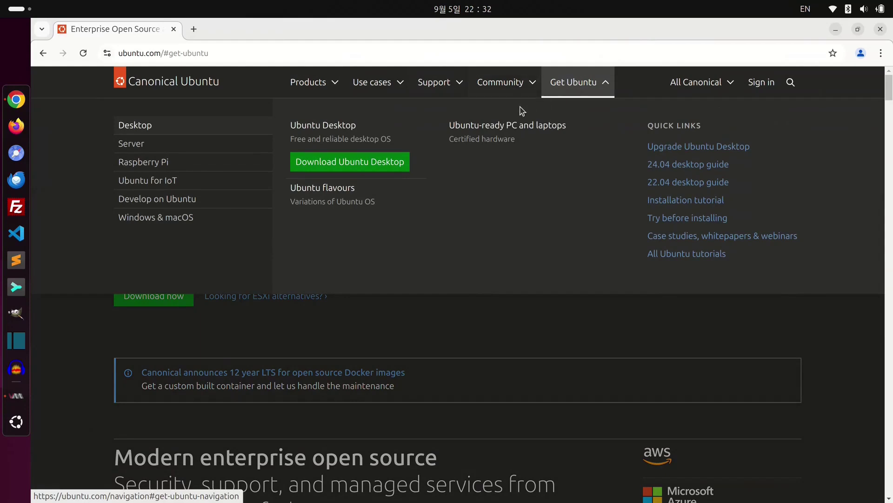
click(385, 165)
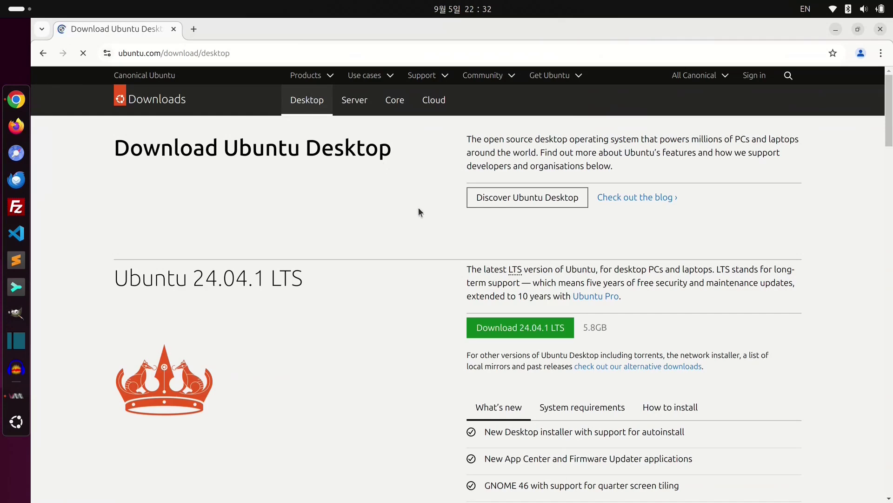
click(529, 332)
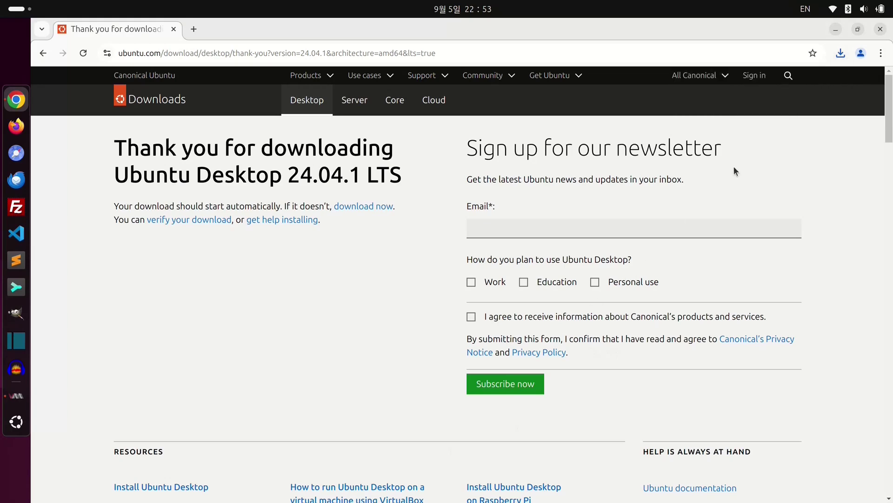
click(880, 30)
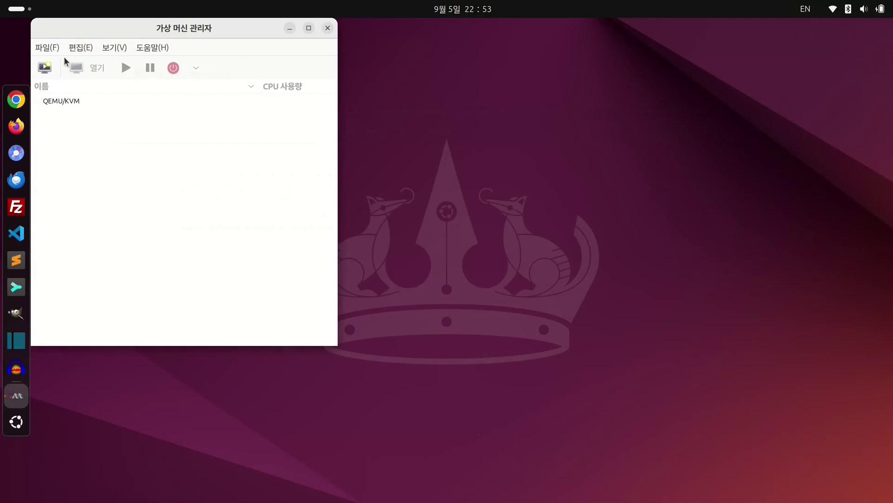
- Start a new virtual machine from local install media, using ubuntu-24.04.1-desktop-amd64.iso in the 다운로드 folder
click(44, 68)
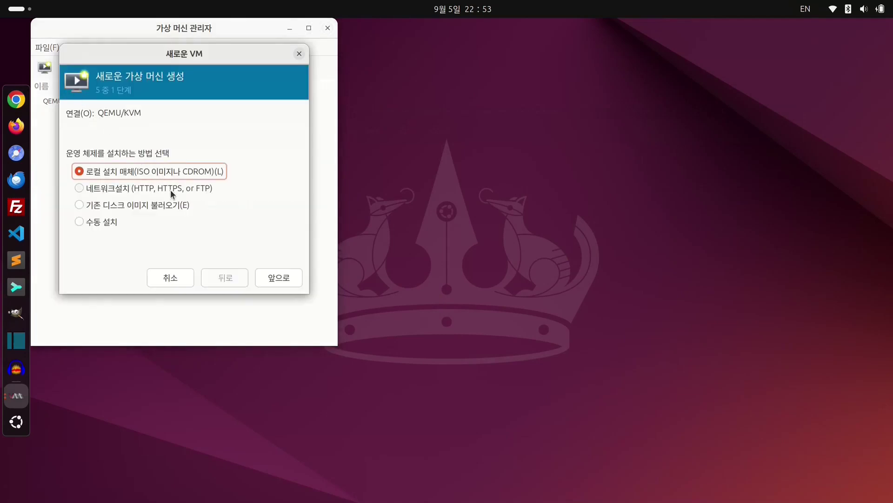
click(275, 278)
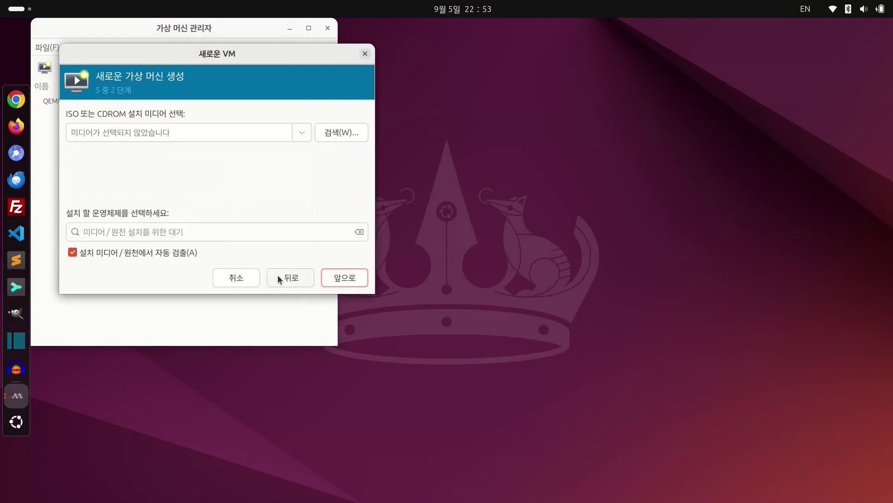
click(329, 135)
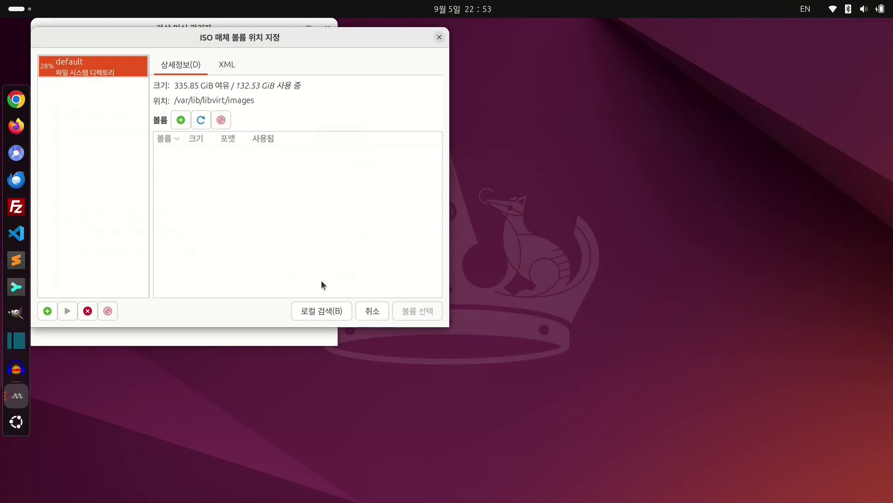
click(321, 312)
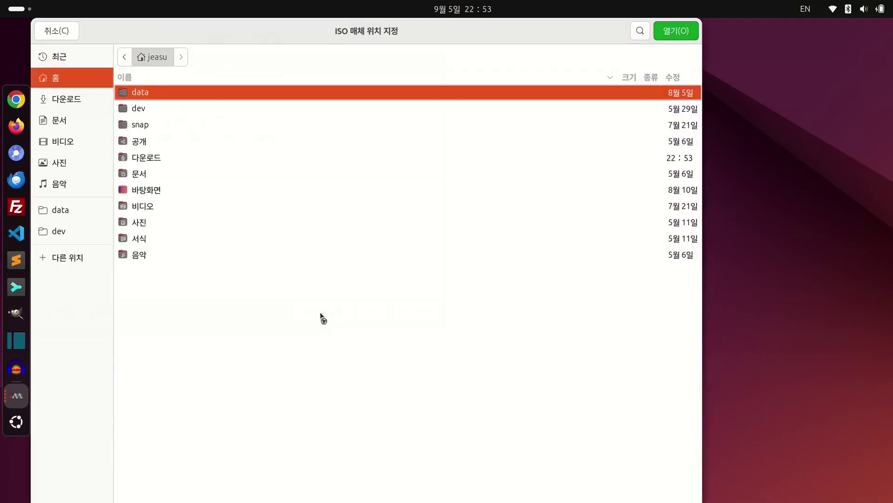
double_click(185, 157)
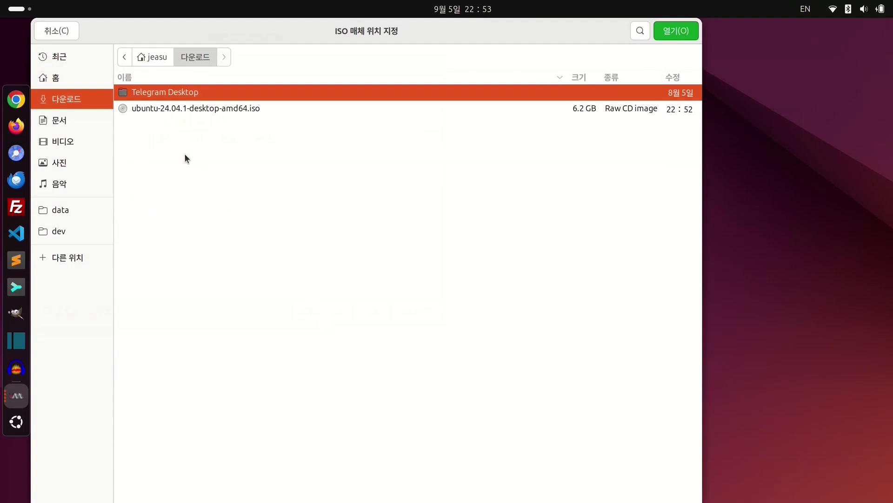
click(258, 109)
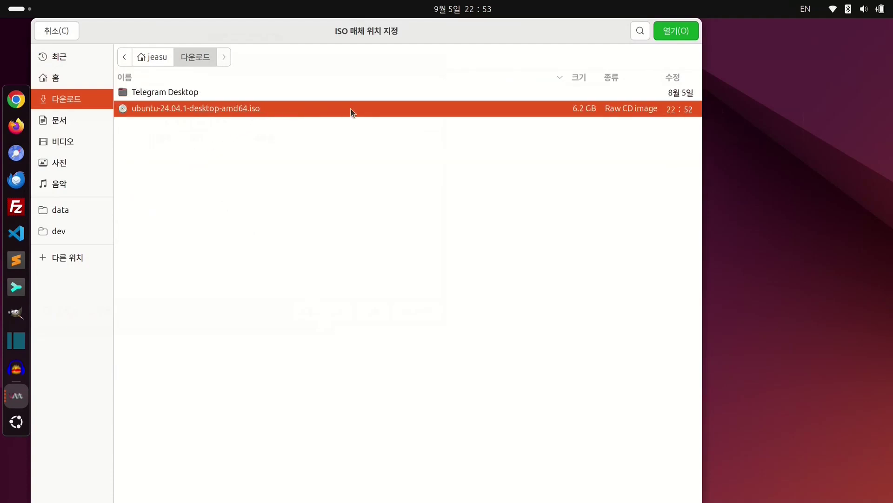
click(676, 30)
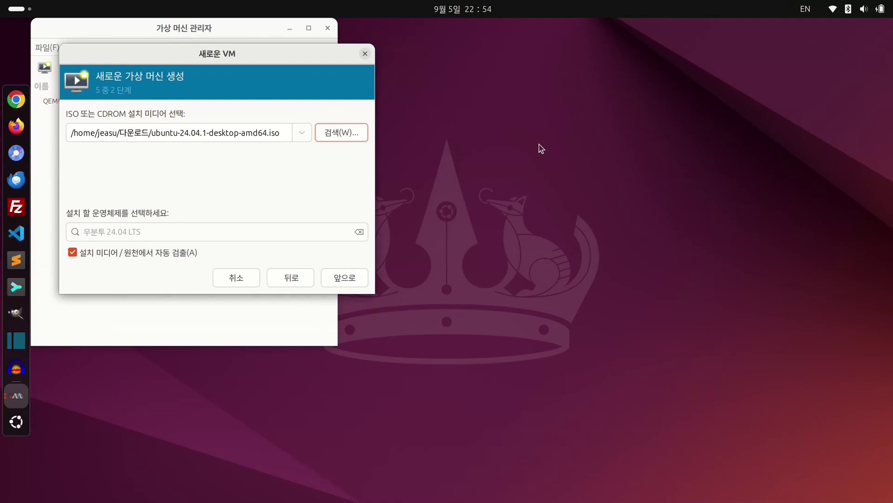
- Continue with the chosen ISO, granting the emulator search permission on its path and suppressing further questions about such directories
click(331, 273)
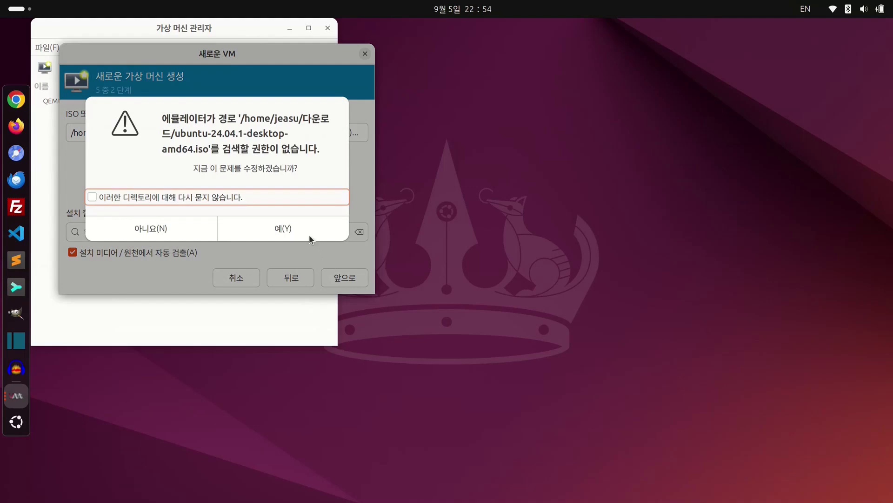
click(287, 198)
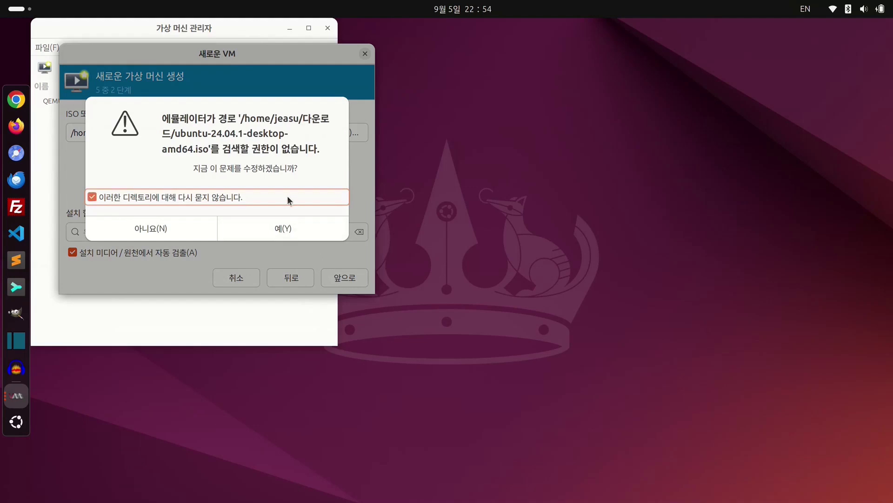
click(300, 227)
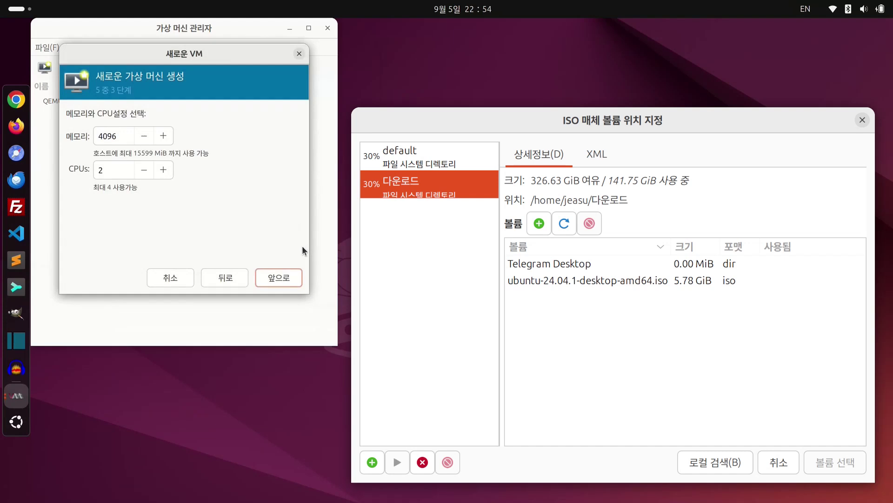
- Accept 4096 MiB of memory and 2 CPUs, and set the virtual machine's disk image size to 40 GiB
click(296, 277)
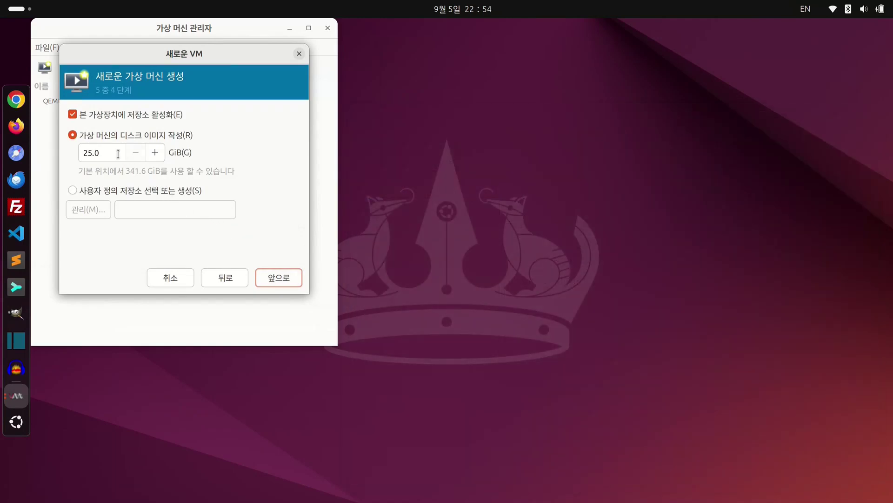
click(119, 153)
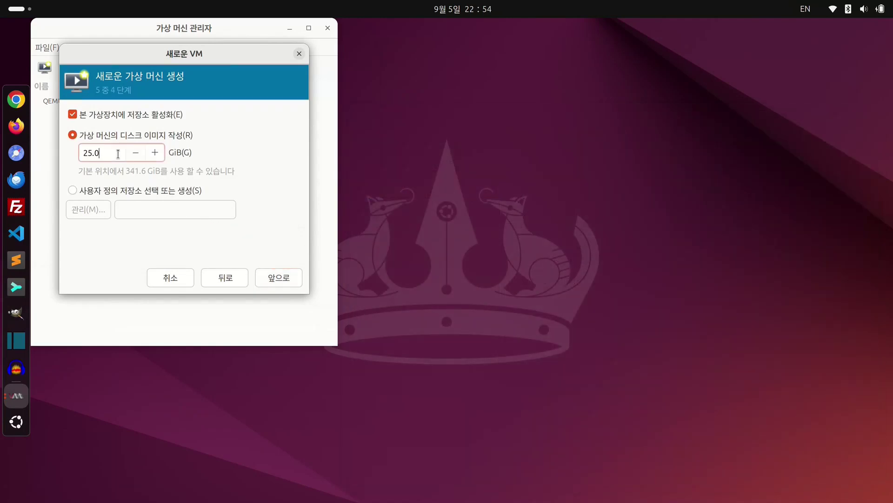
drag(105, 153, 80, 152)
text(40)
click(290, 281)
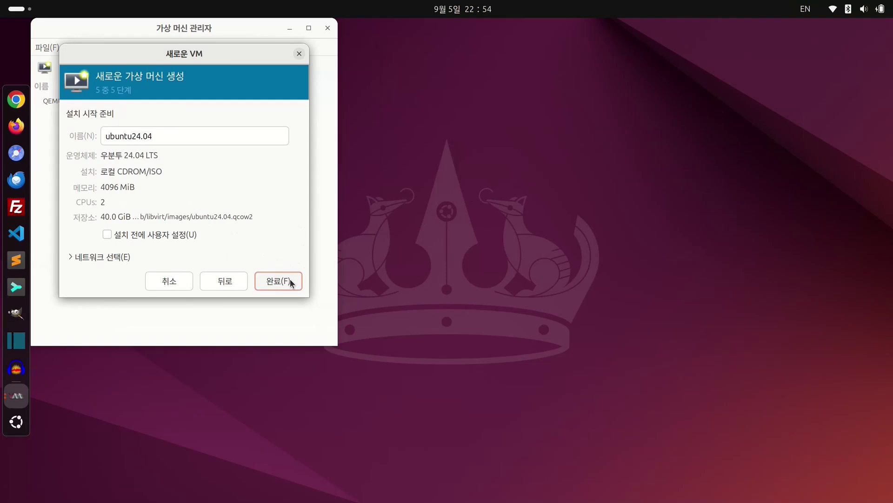
- Enable customization before installation for the ubuntu24.04 machine and choose Virtio as its video model
click(108, 232)
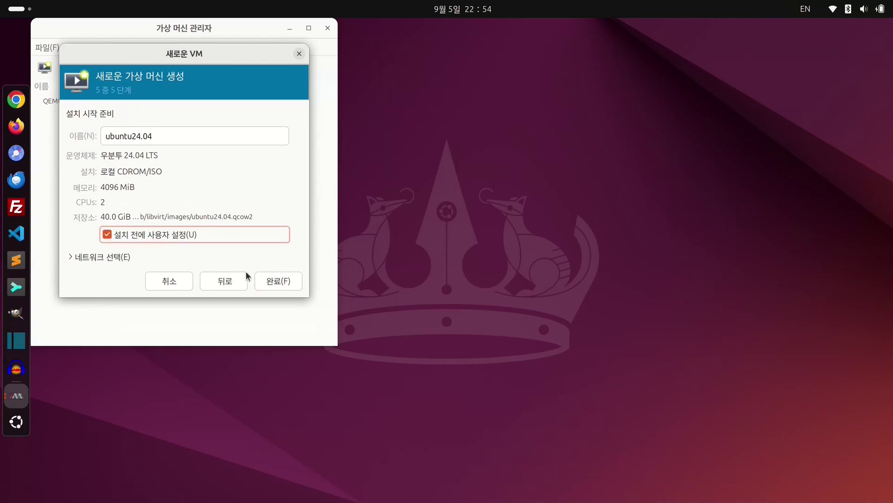
click(264, 280)
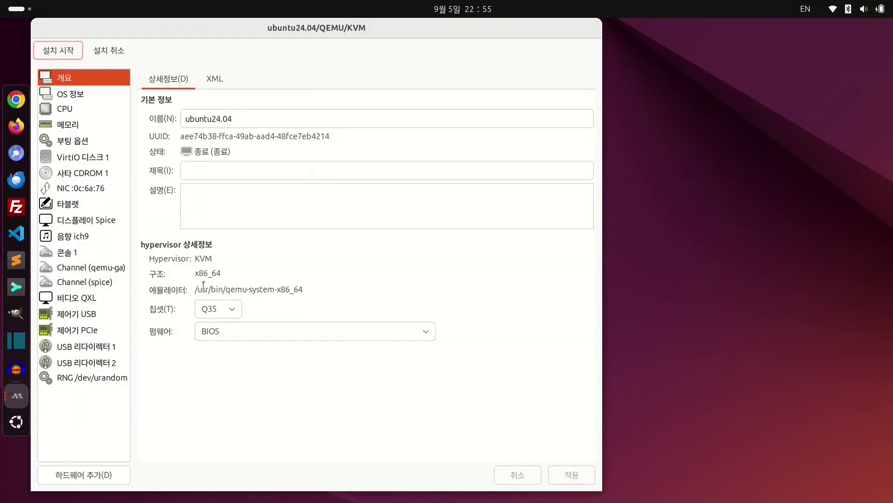
click(101, 298)
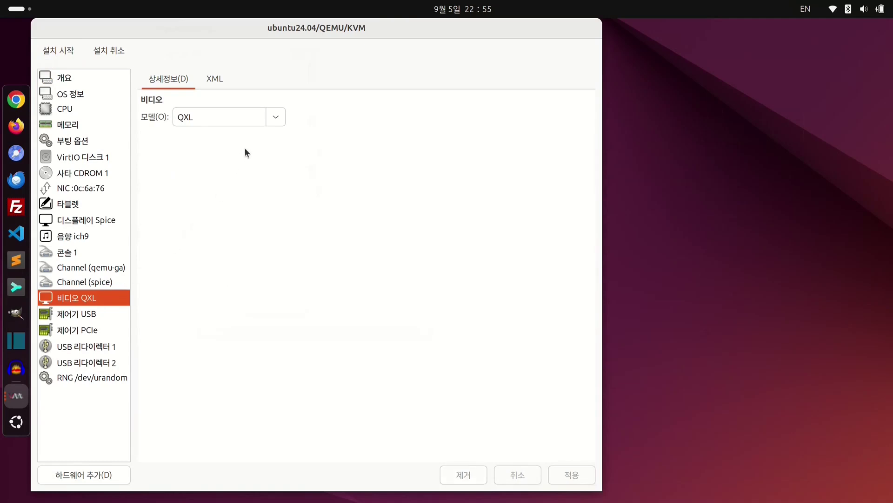
click(269, 119)
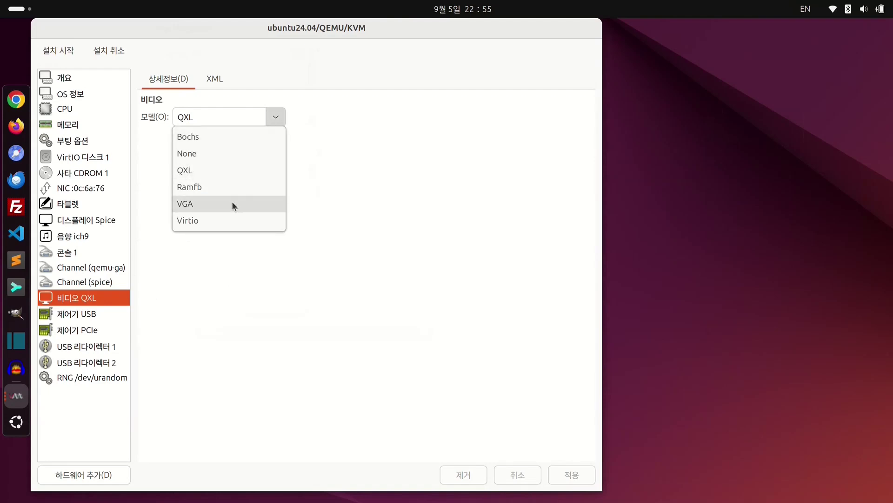
click(227, 219)
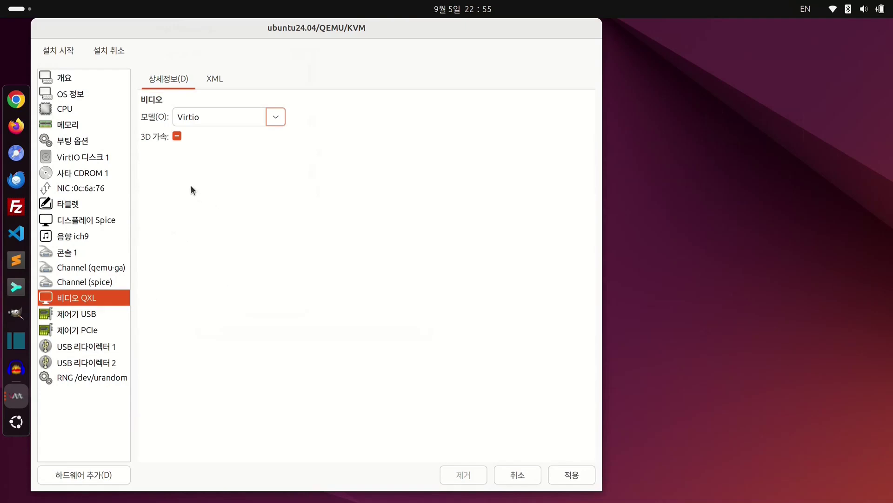
- Start the installation, applying the pending video change and allowing the virtual machine manager to inhibit shortcuts
click(61, 54)
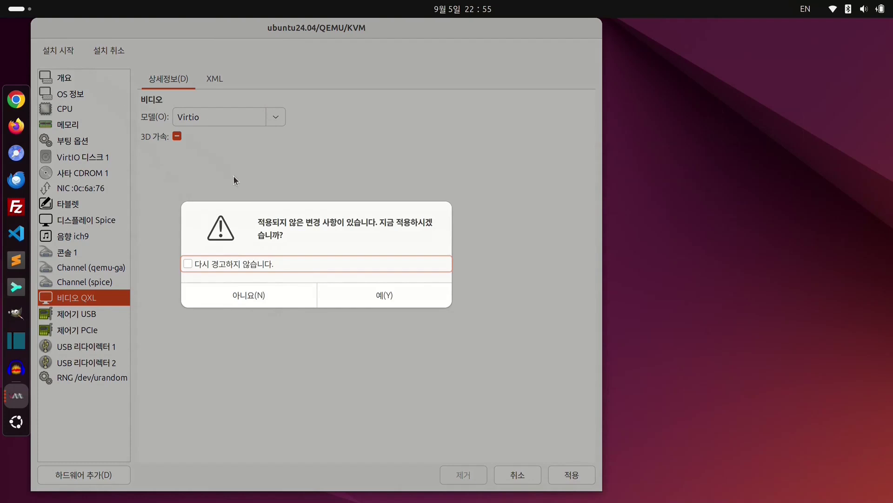
click(347, 296)
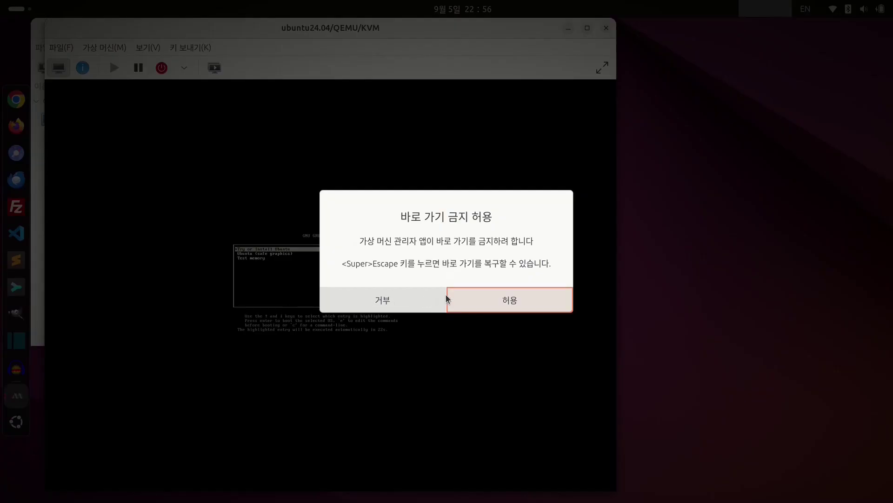
click(480, 299)
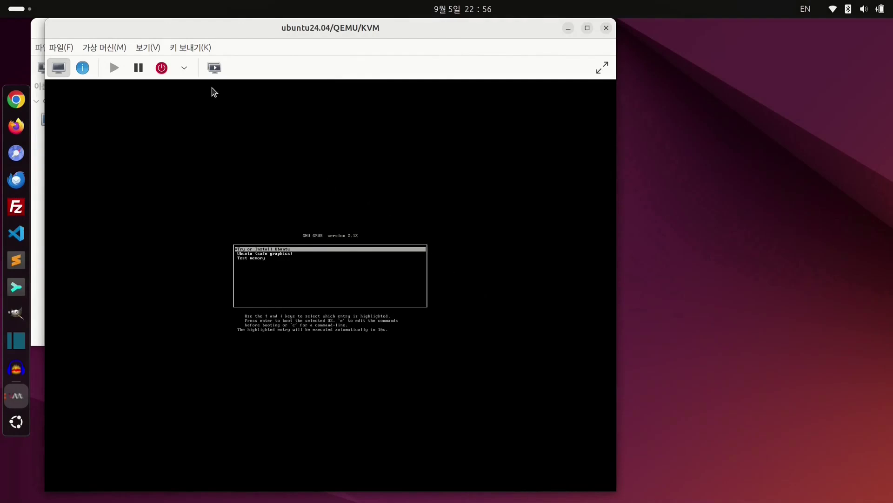
- Resize the console window to fit the virtual machine and set display scaling to always (항상)
click(153, 48)
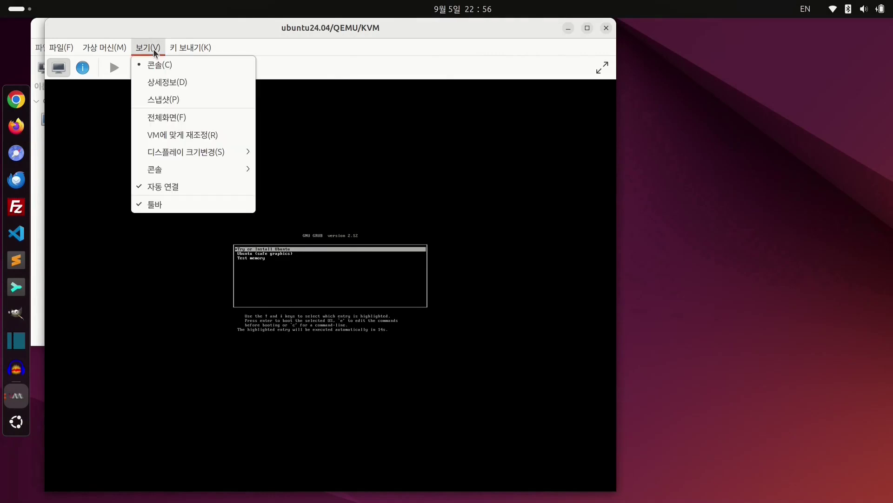
click(220, 136)
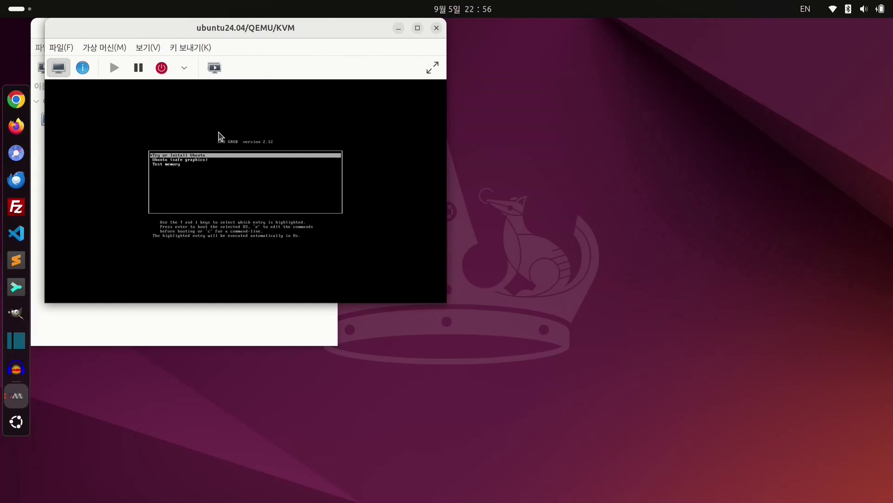
click(148, 48)
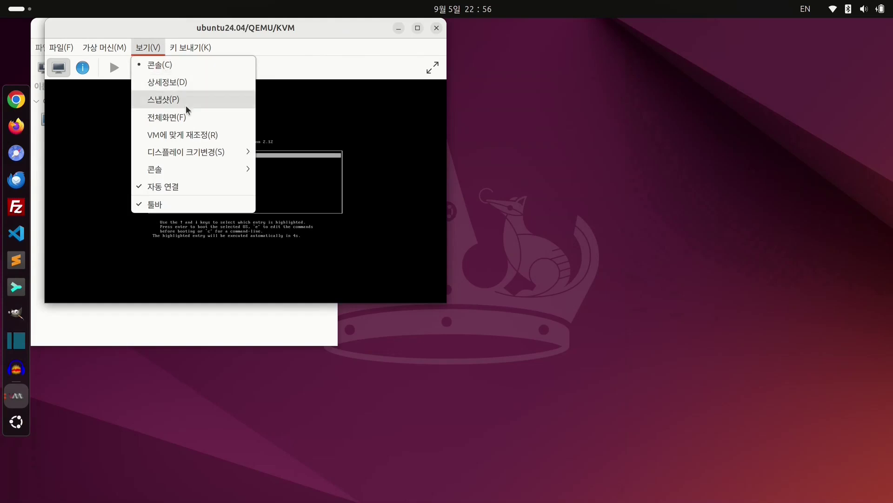
mouse_move(206, 149)
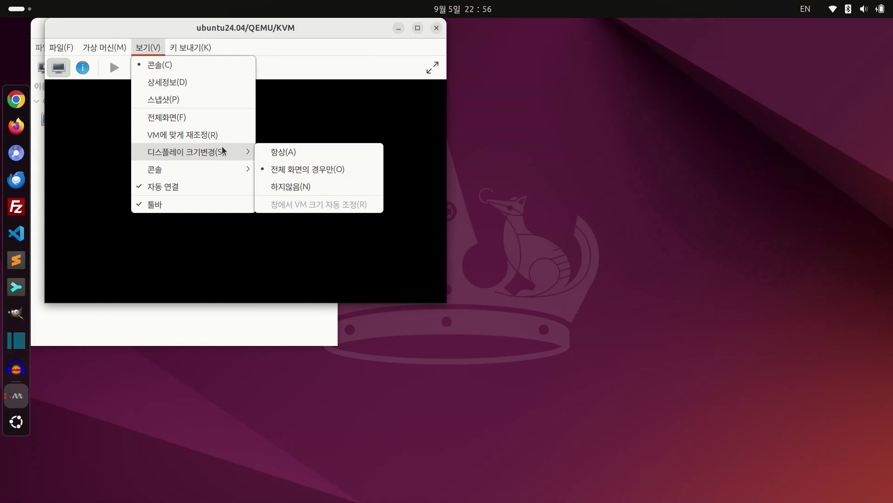
click(275, 155)
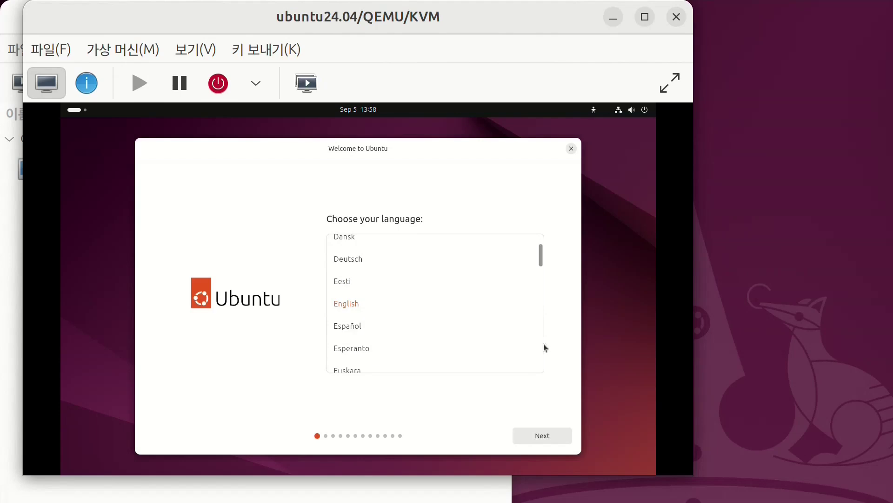
- Continue past the installation-medium removal prompt into the installed Ubuntu system and log in with the account password
scroll(544, 346, down, 15)
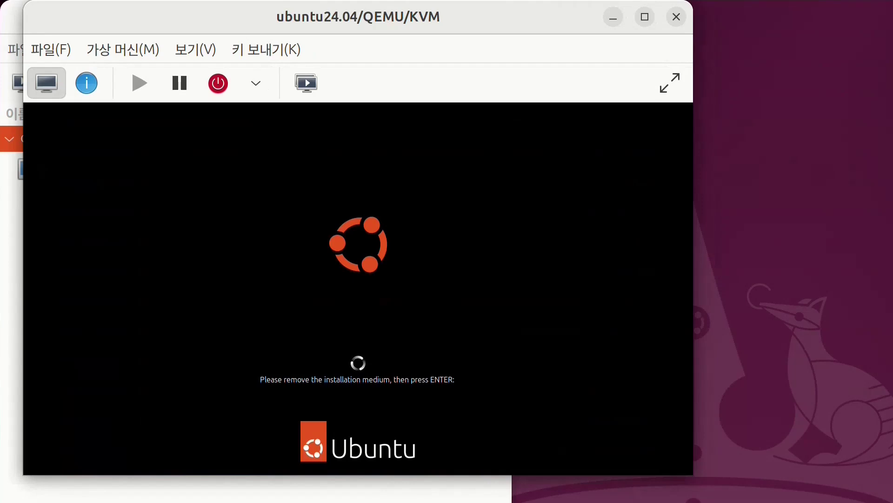
key(Return)
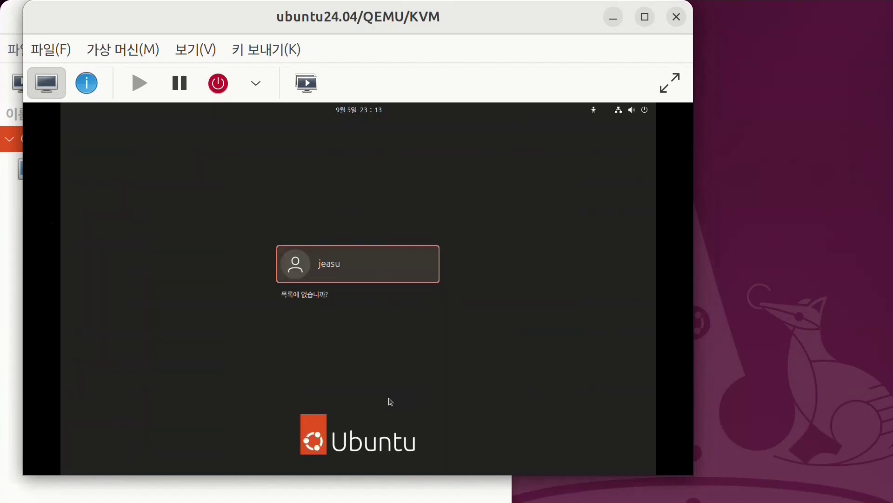
click(400, 265)
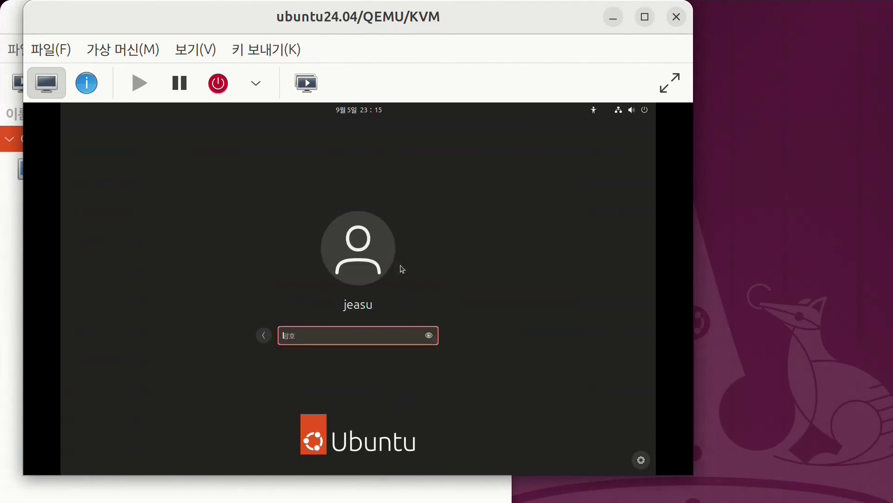
text(********)
key(Return)
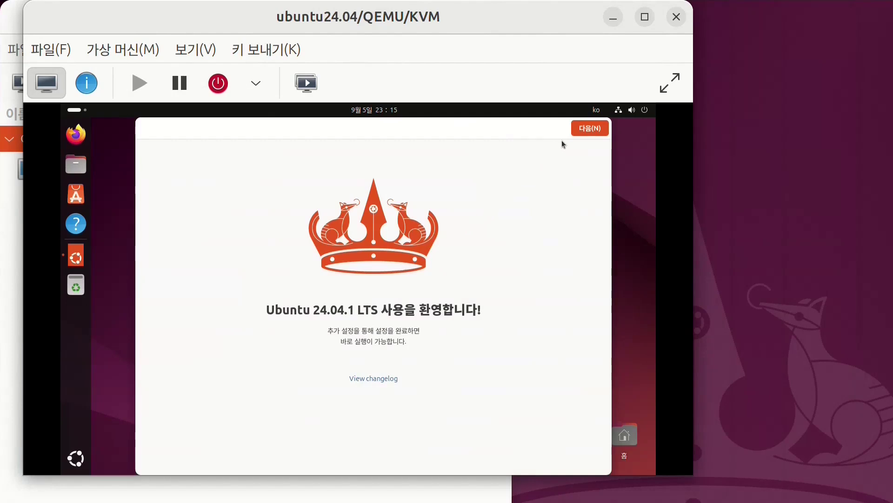
- Complete Ubuntu's welcome setup, skipping Ubuntu Pro for now and agreeing to share system data with the Ubuntu team
click(595, 130)
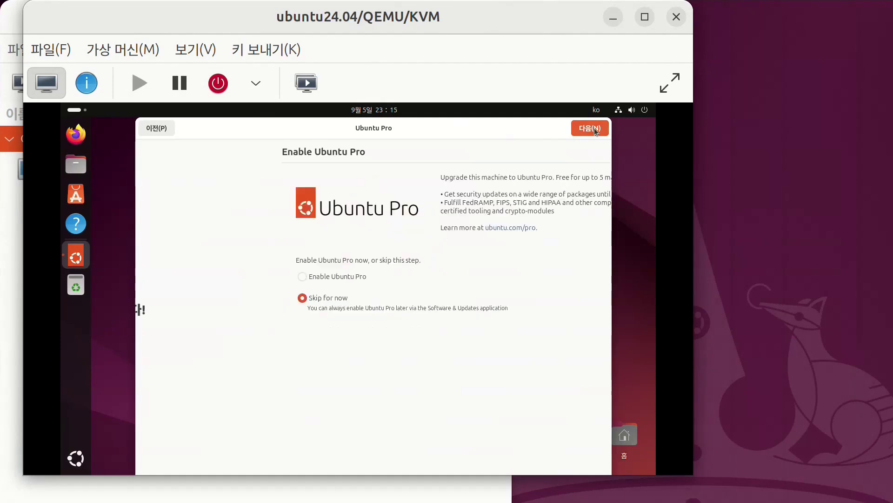
click(596, 130)
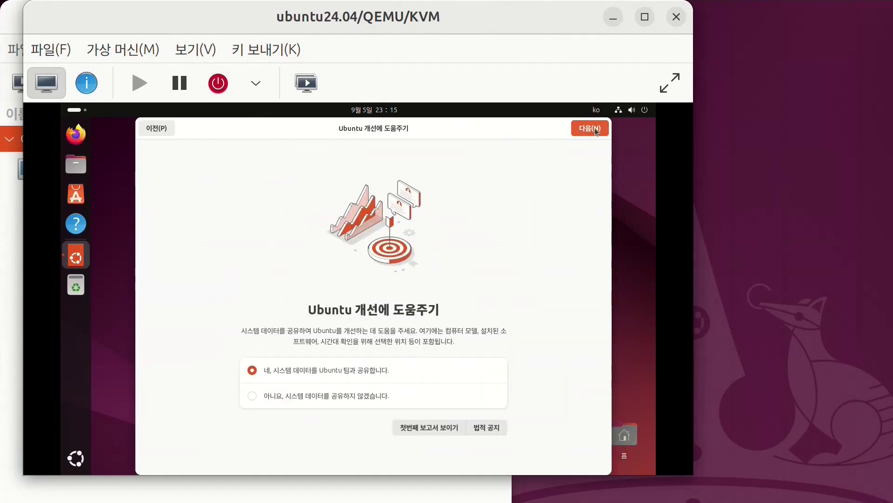
click(596, 130)
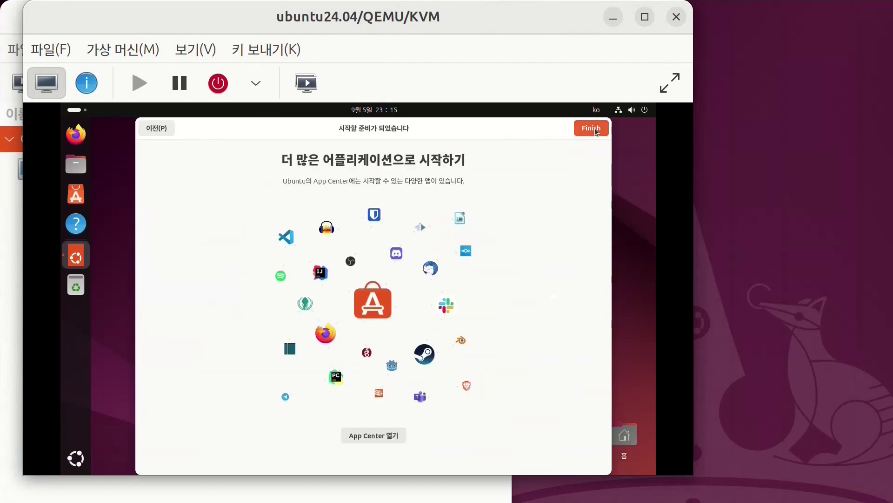
click(596, 131)
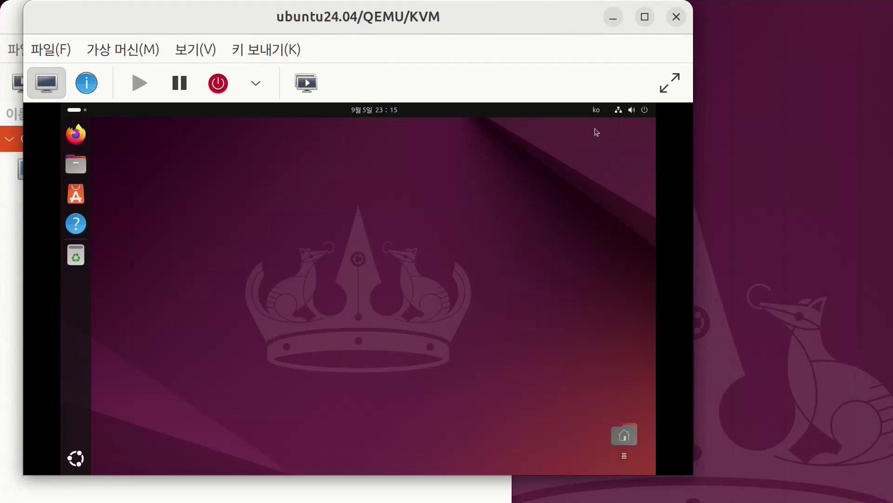
- Set the guest's display resolution to 3840 × 2160 (16:9) with 200 % scaling, apply it, and keep the changes
right_click(433, 183)
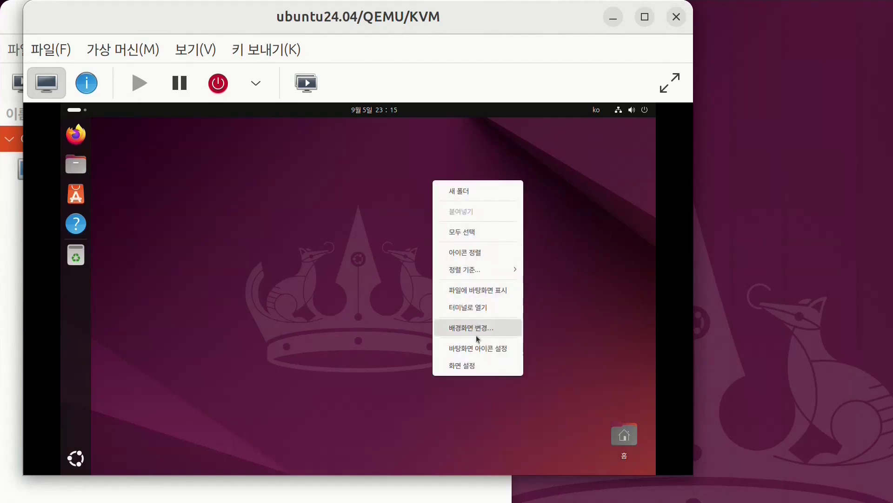
click(485, 364)
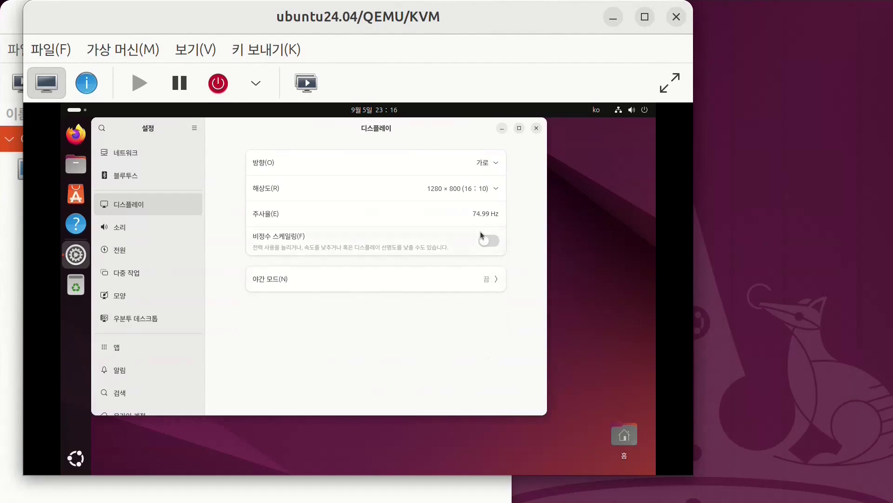
click(496, 188)
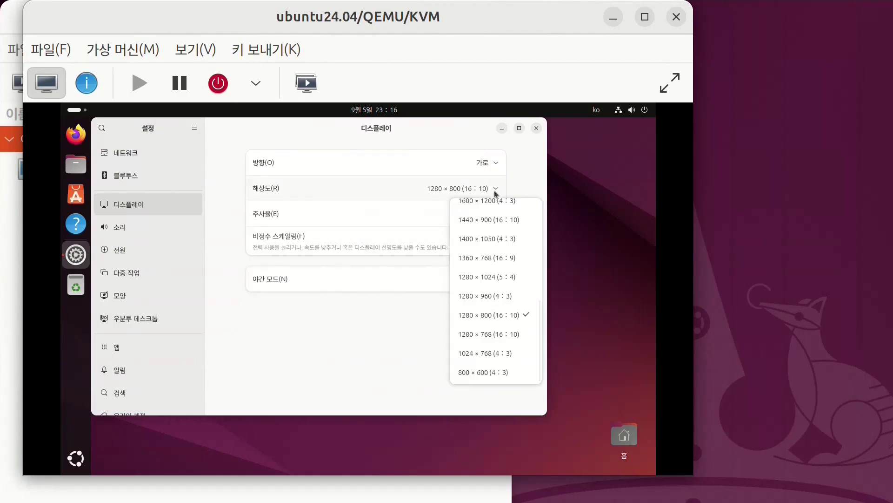
scroll(524, 226, up, 1)
scroll(524, 227, up, 5)
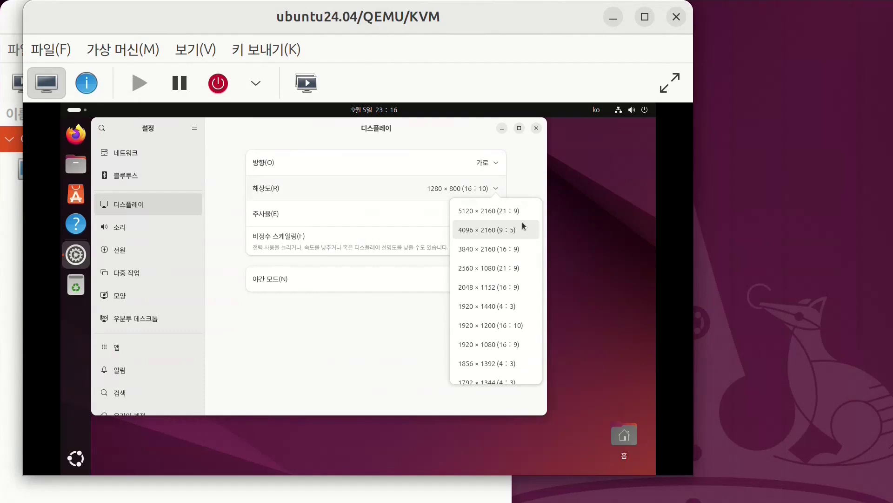
click(521, 250)
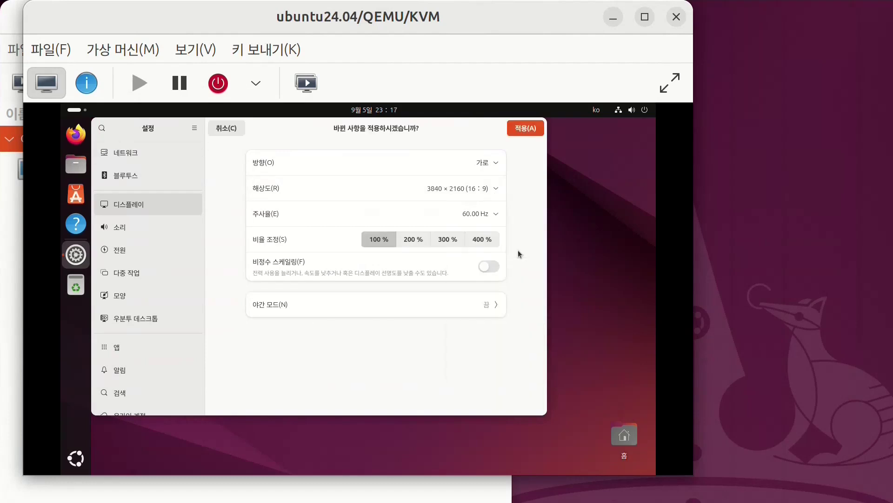
click(415, 240)
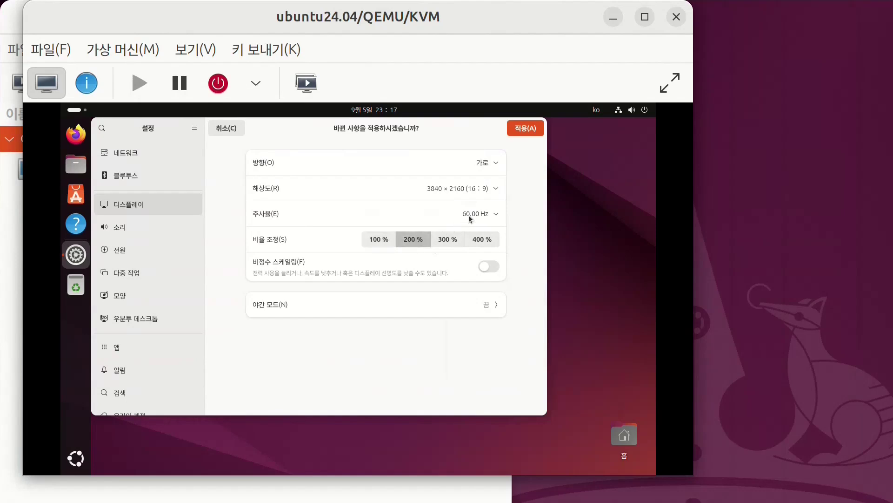
click(523, 131)
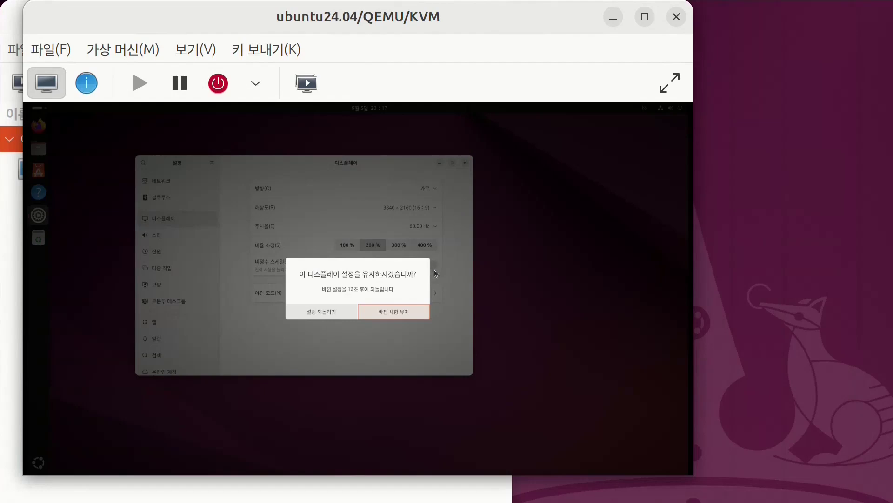
click(410, 309)
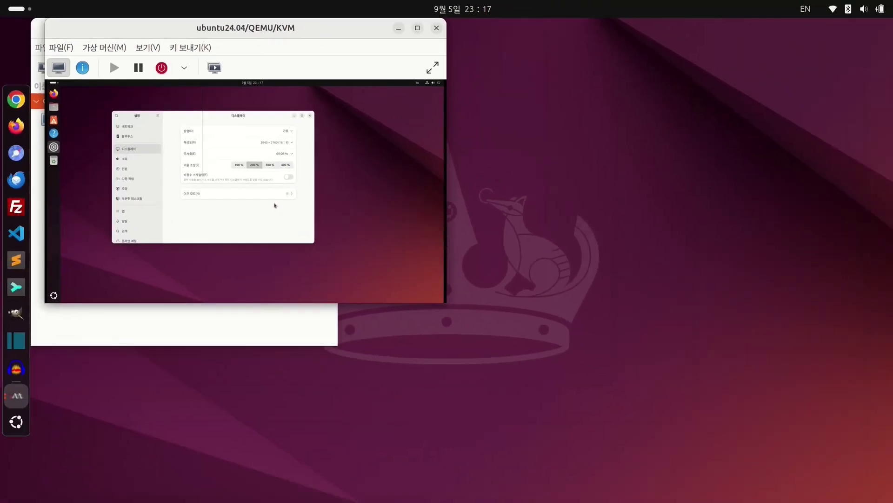
- Resize the console window to fit the virtual machine and maximize it on the host desktop
click(147, 48)
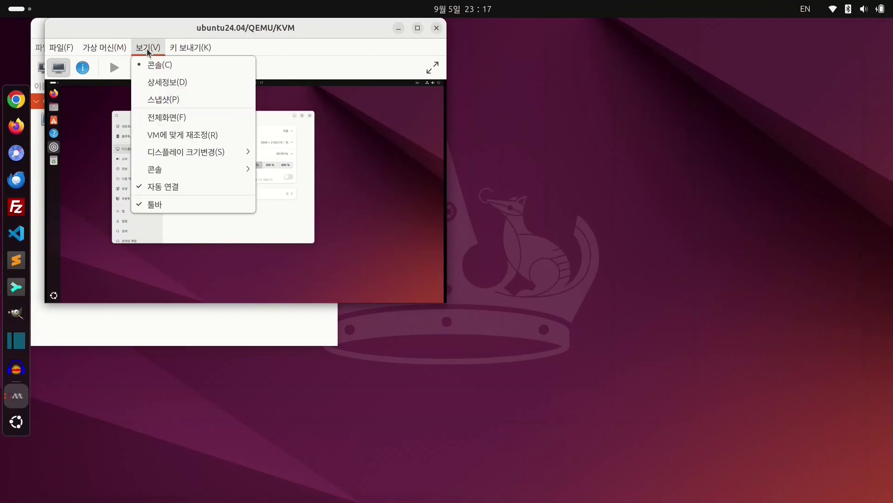
click(232, 133)
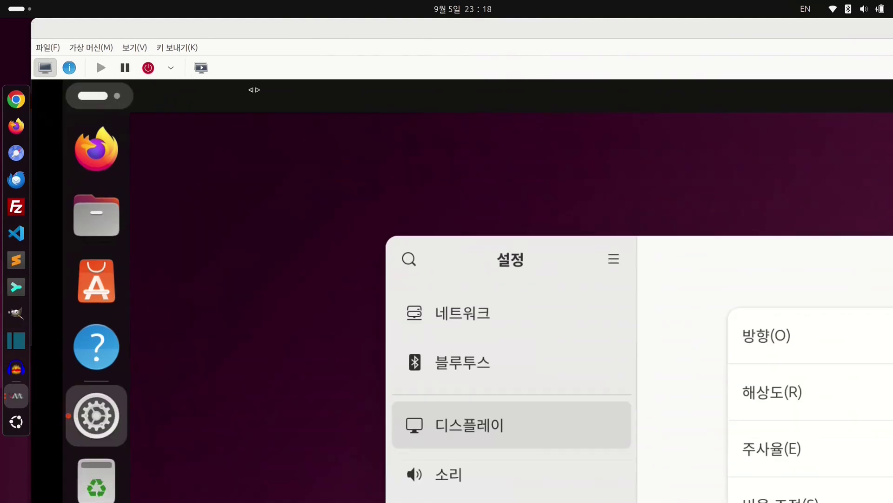
key(super+Down)
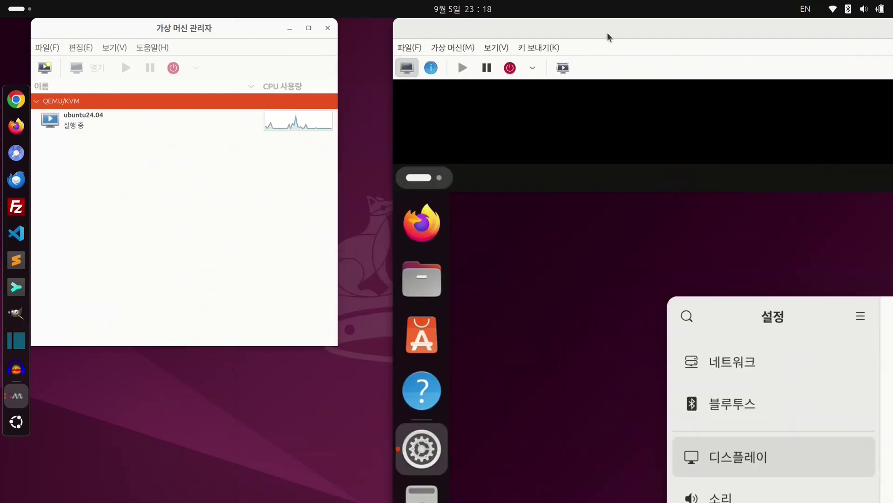
drag(609, 37, 31, 82)
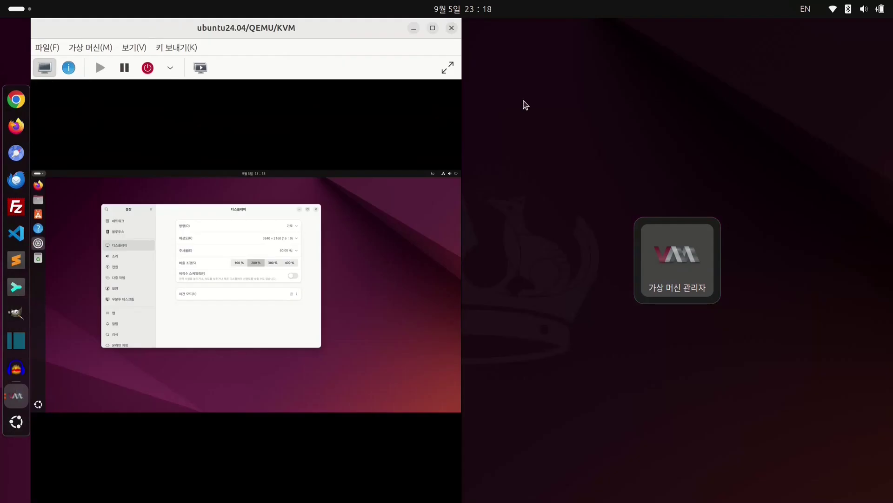
click(436, 31)
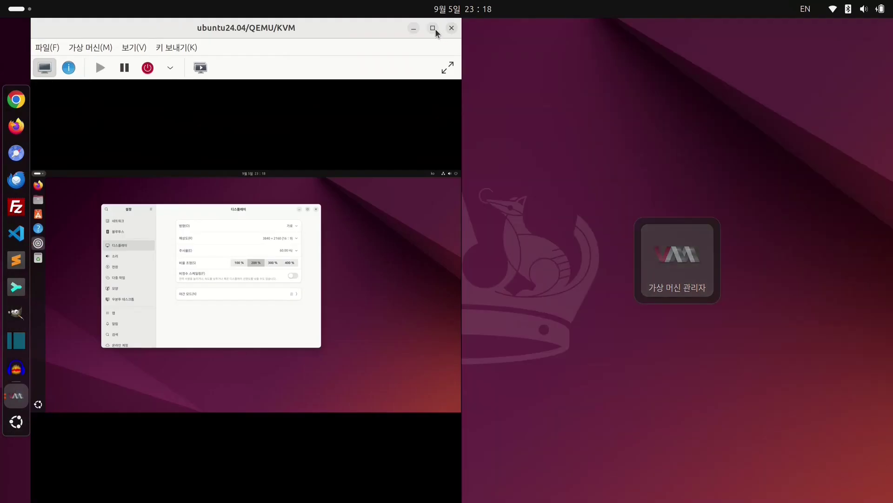
click(437, 30)
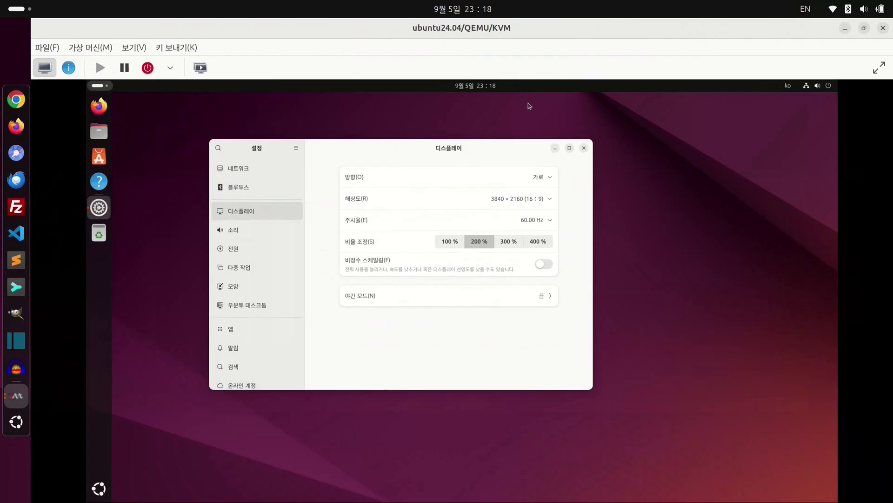
- Close the guest's display settings and shut down the Ubuntu virtual machine from within the guest
click(583, 149)
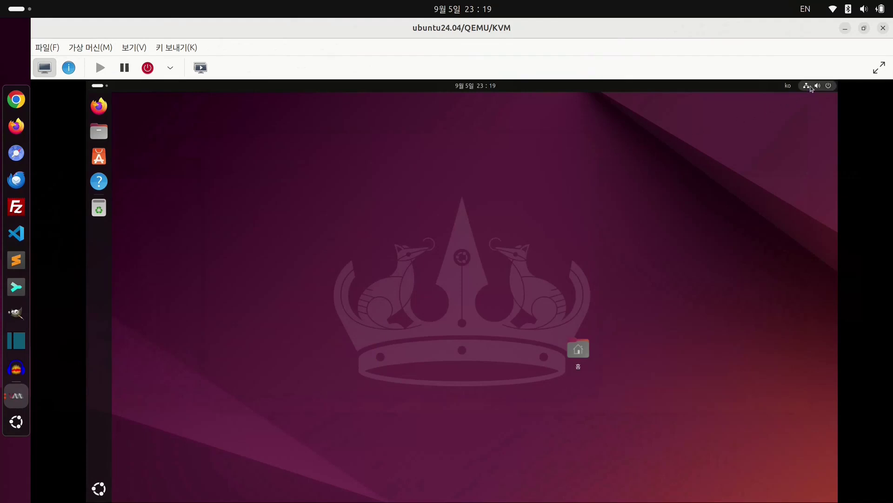
click(812, 86)
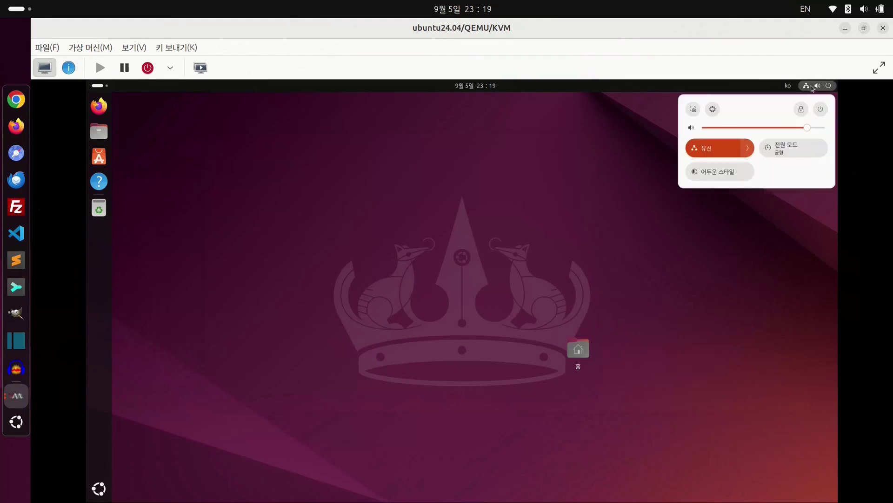
click(821, 110)
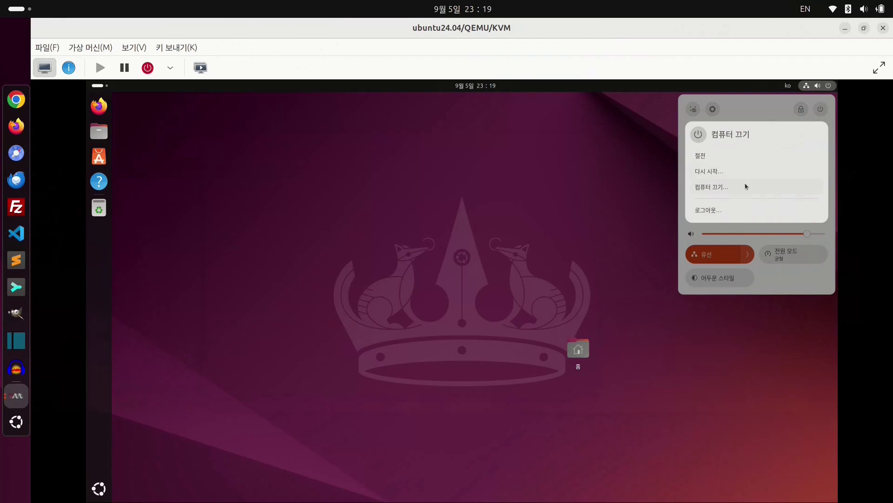
click(746, 187)
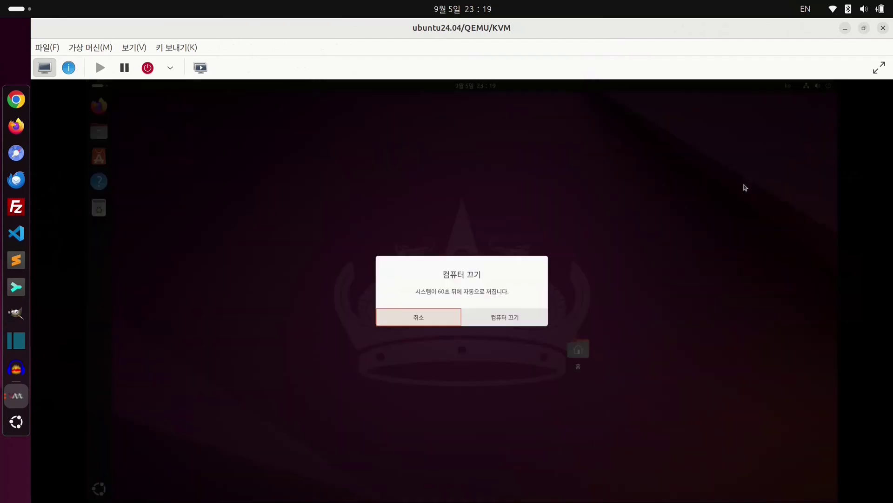
click(529, 319)
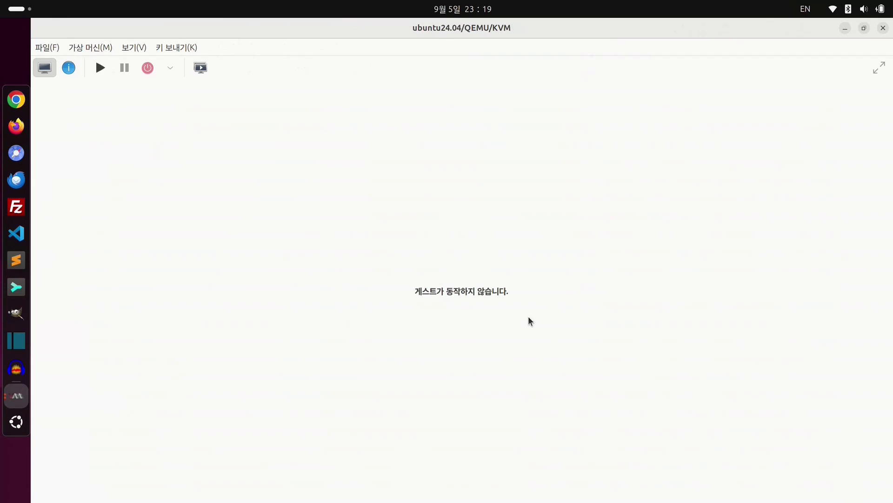
- Open a terminal on the host, create the directory data/shared with mkdir -p, and change into it
key(ctrl+alt+t)
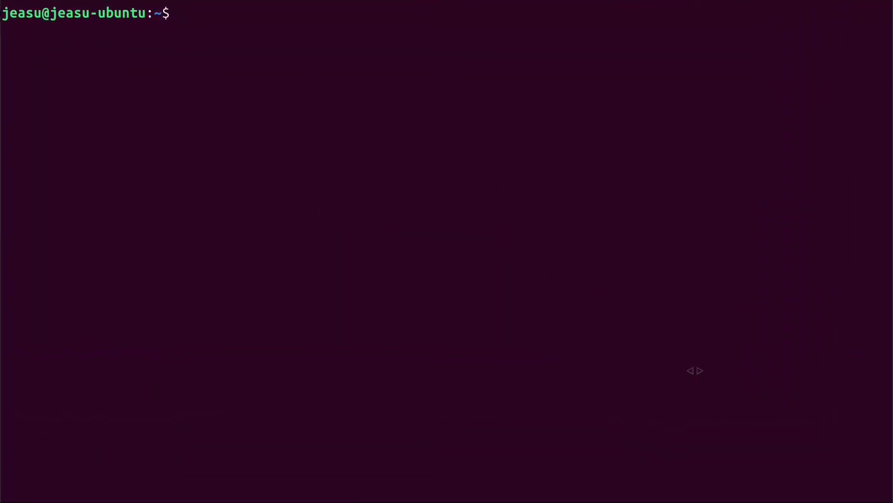
text(mkdir )
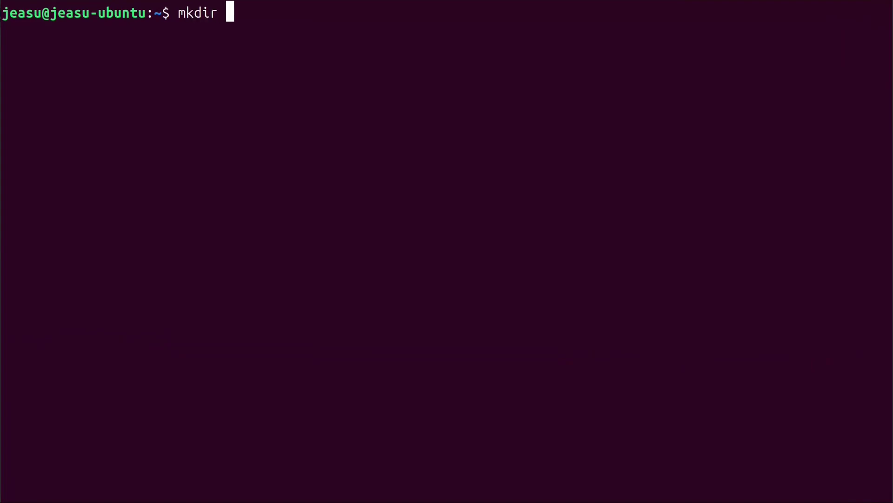
text(-p data)
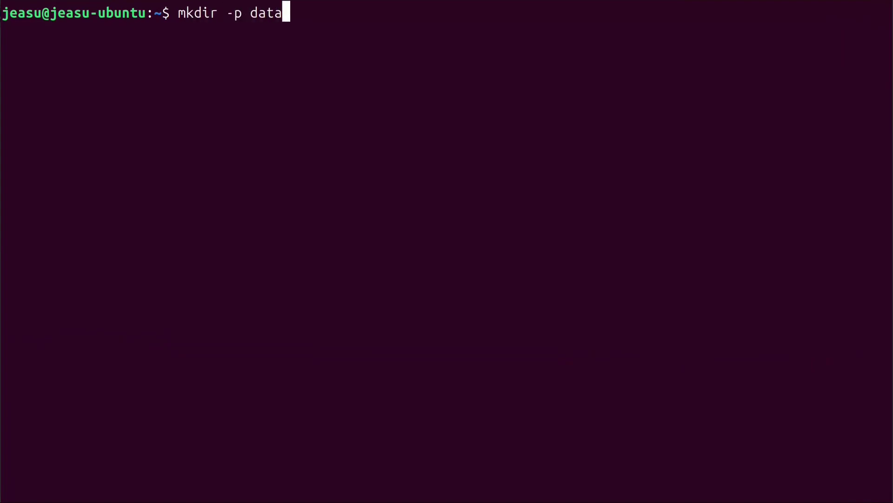
text(/shared )
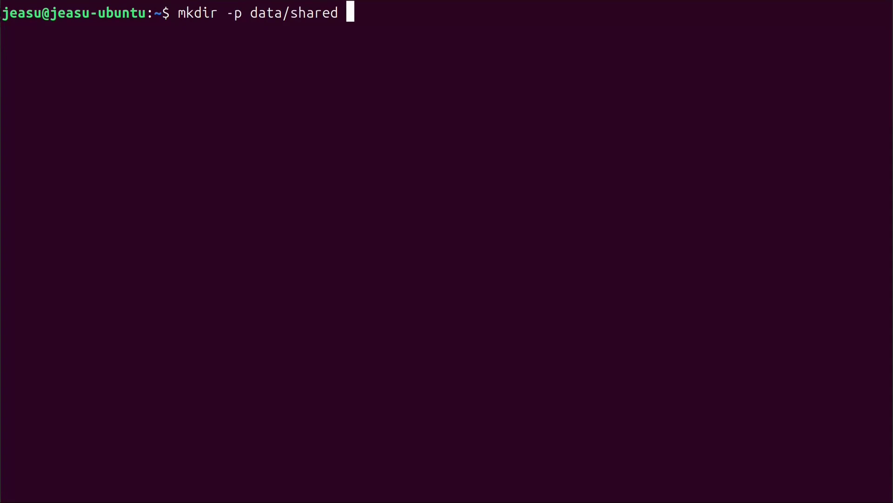
text(&& cd $_)
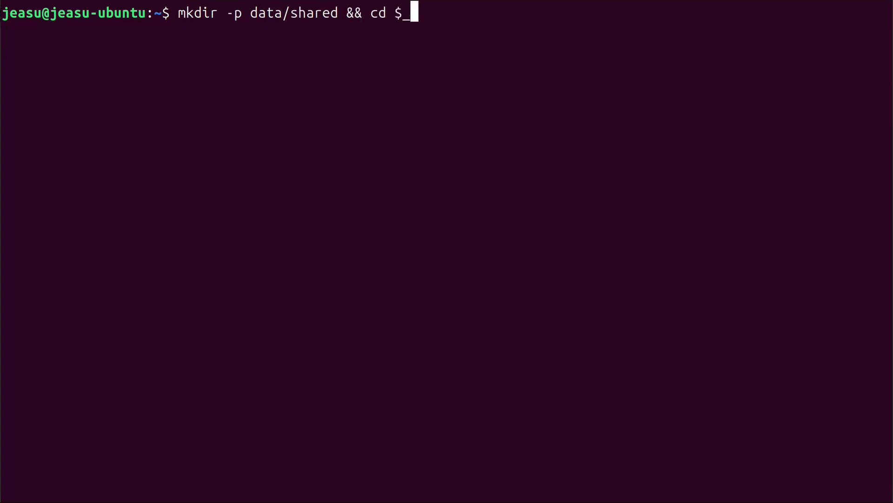
key(Return)
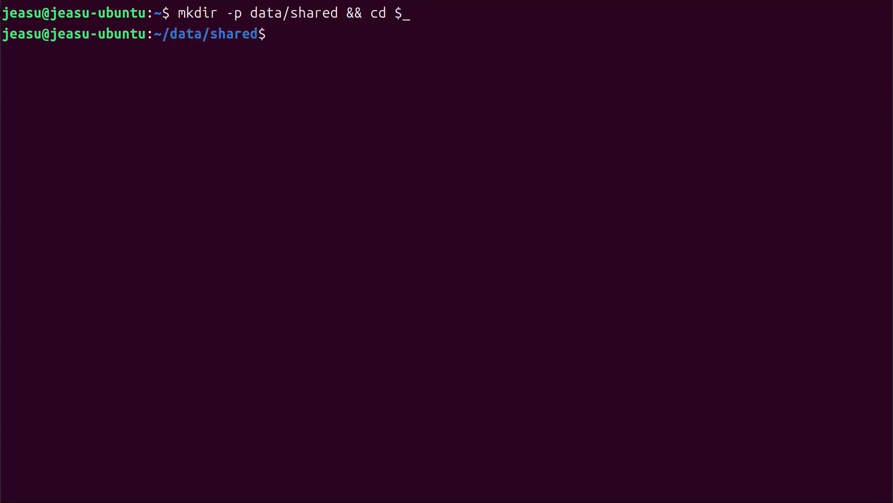
- Create test.txt in the shared directory with vi, enter the text "test", and save and quit the file
text(vi test.txt)
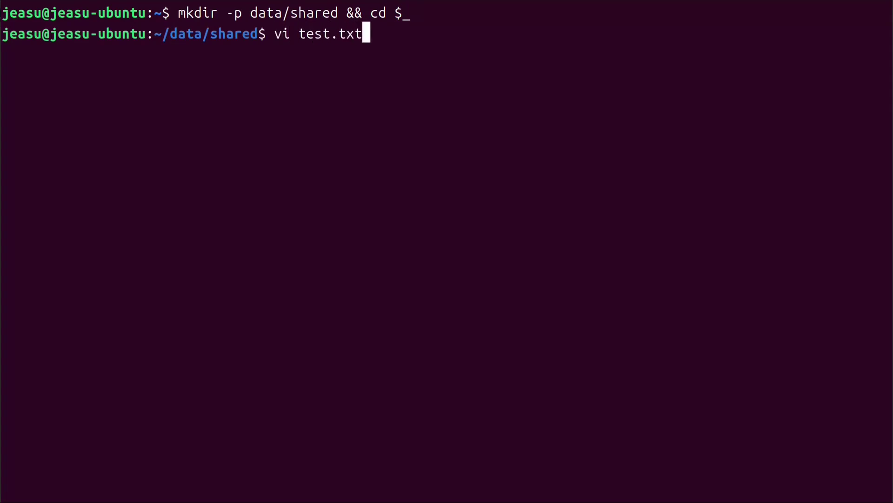
key(Return)
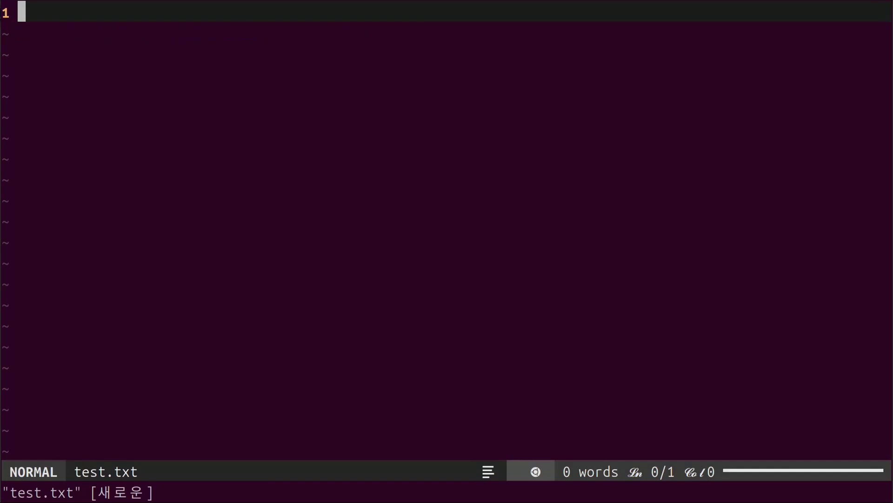
text(ite)
text(st)
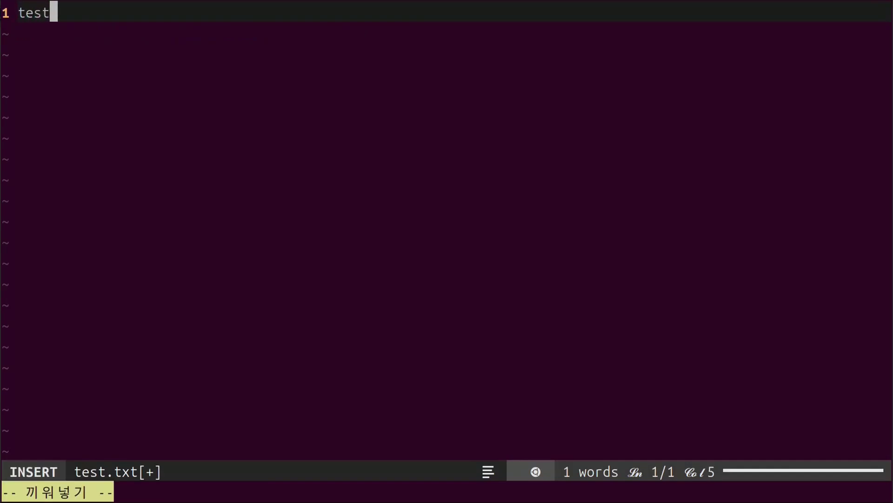
key(Escape)
text(:wq)
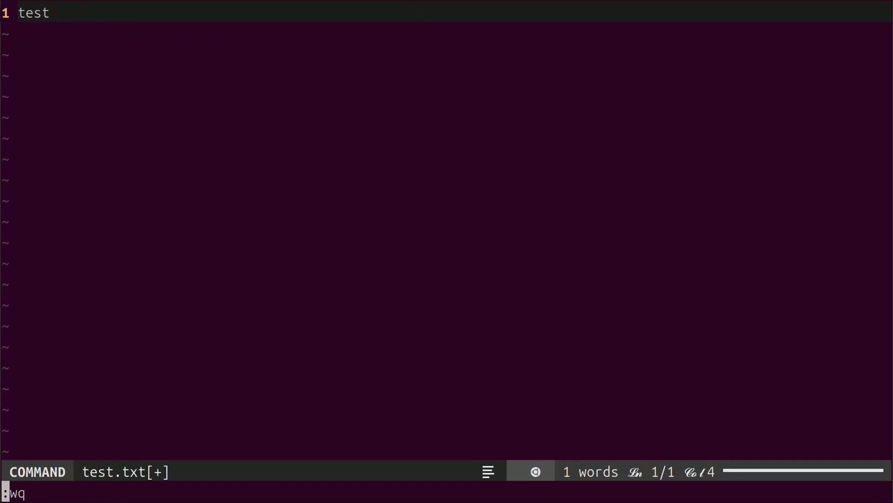
key(Return)
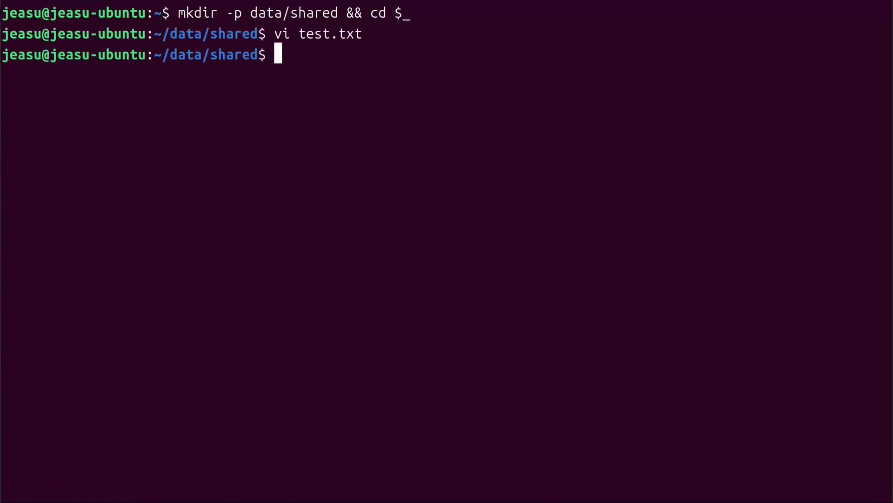
- Install the virtiofsd package from the home directory with sudo apt, entering the sudo password, and exit the terminal
text(cd)
key(Return)
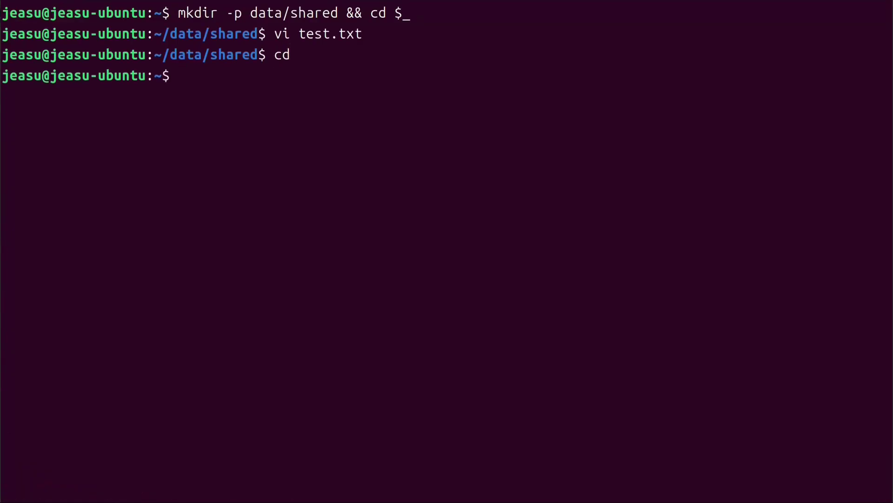
text(sudo a)
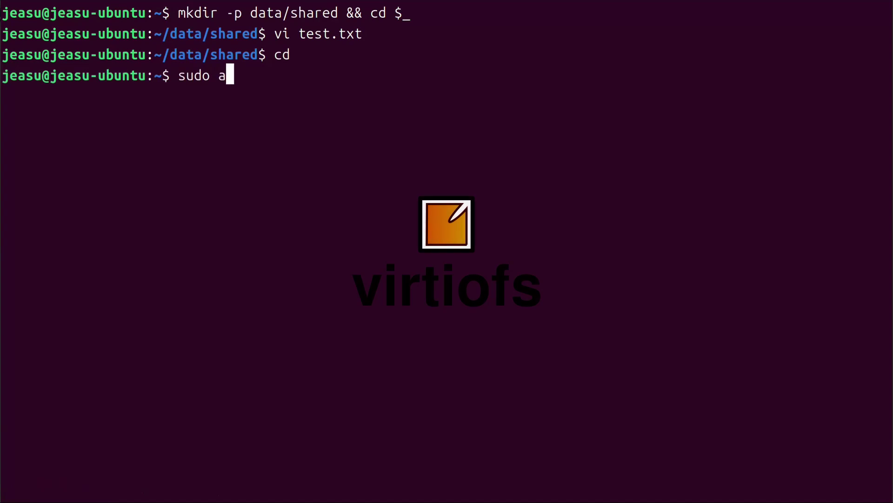
text(pt install )
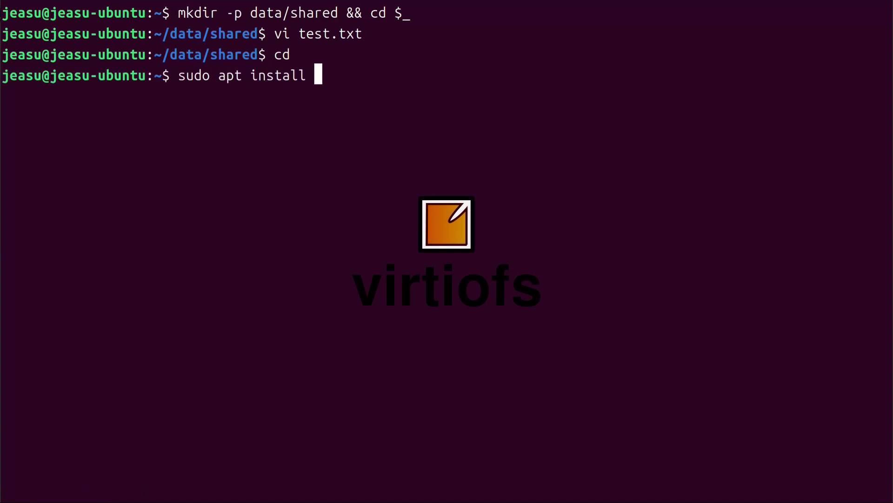
text(virti)
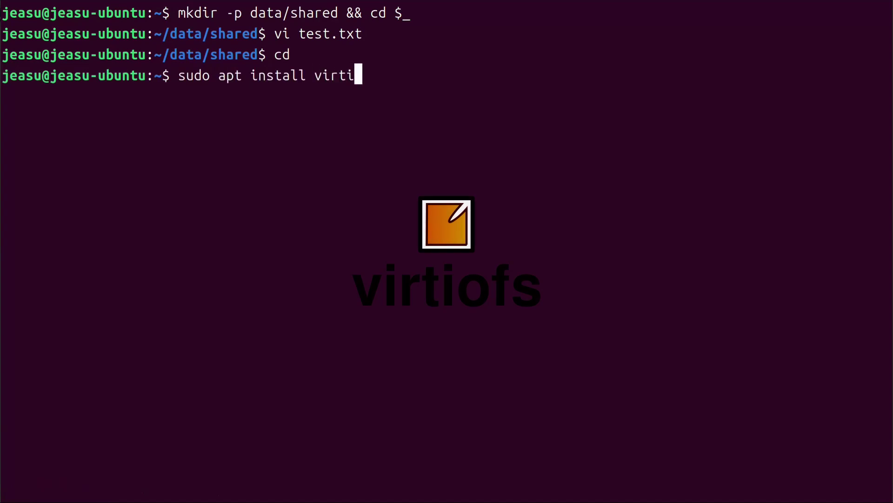
text(ofsd)
key(Return)
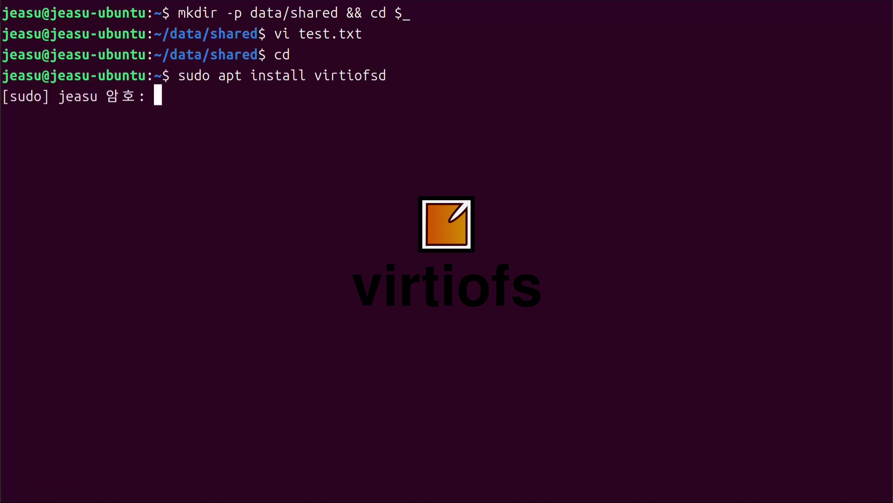
key(Return)
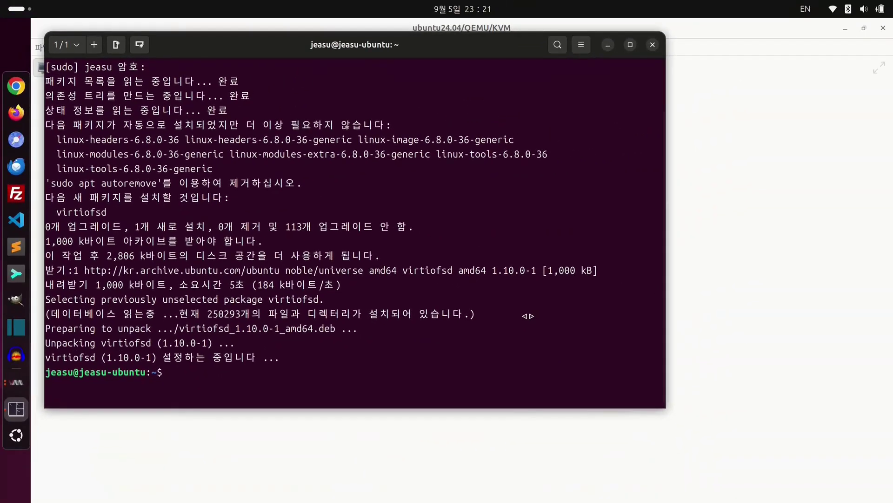
text(exit)
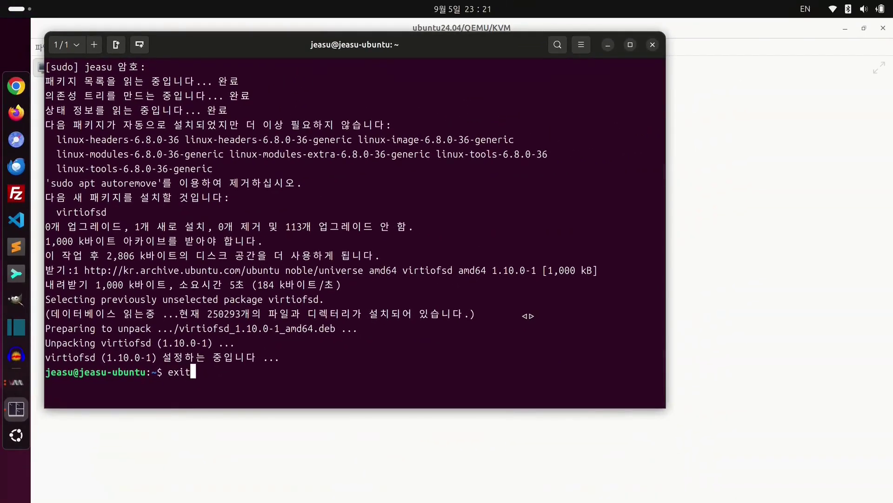
key(Return)
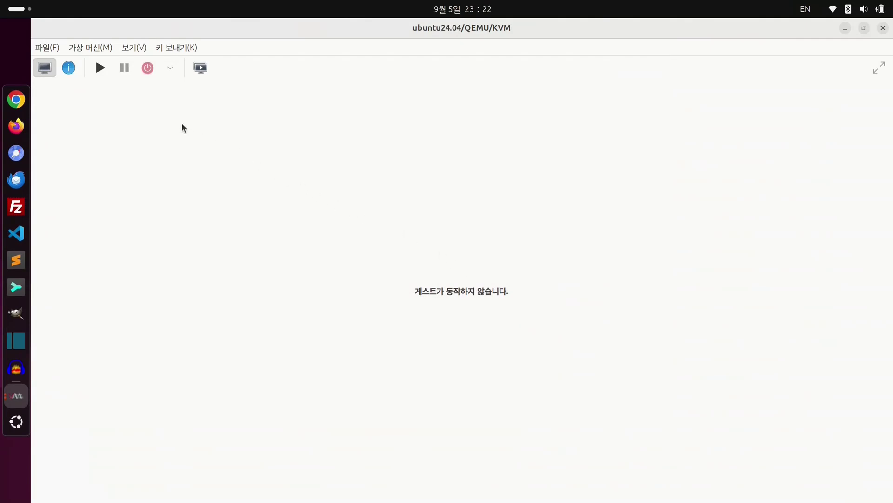
- Enable shared memory in the memory settings of the ubuntu24.04 virtual machine and apply the change
click(69, 69)
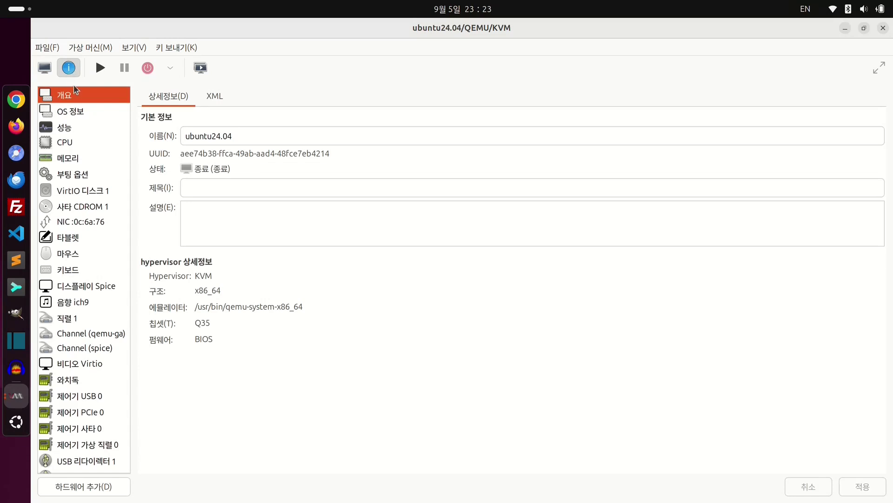
click(93, 156)
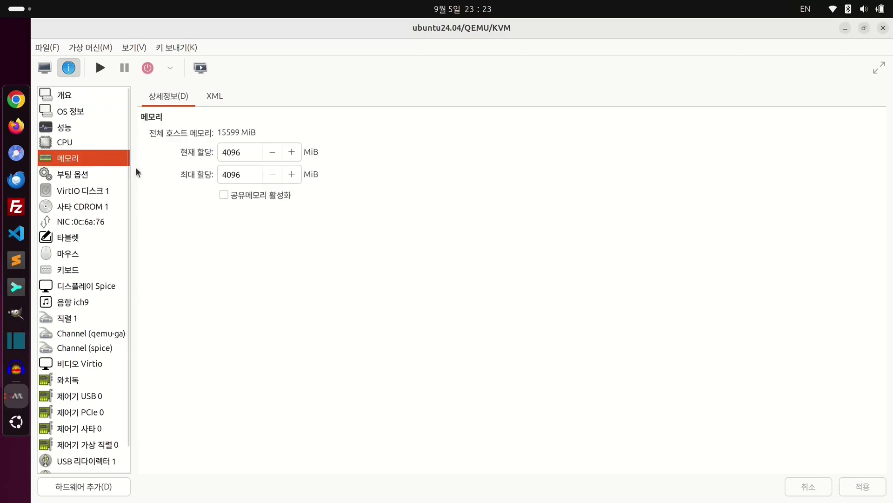
click(223, 194)
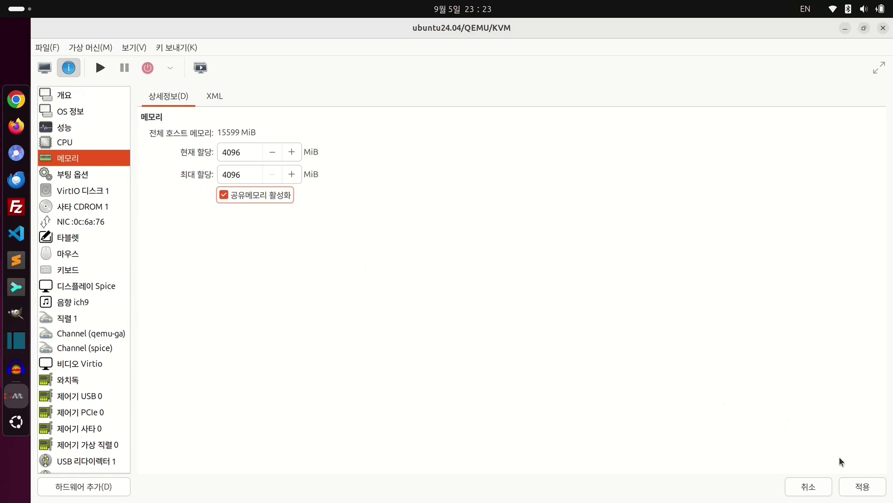
click(872, 487)
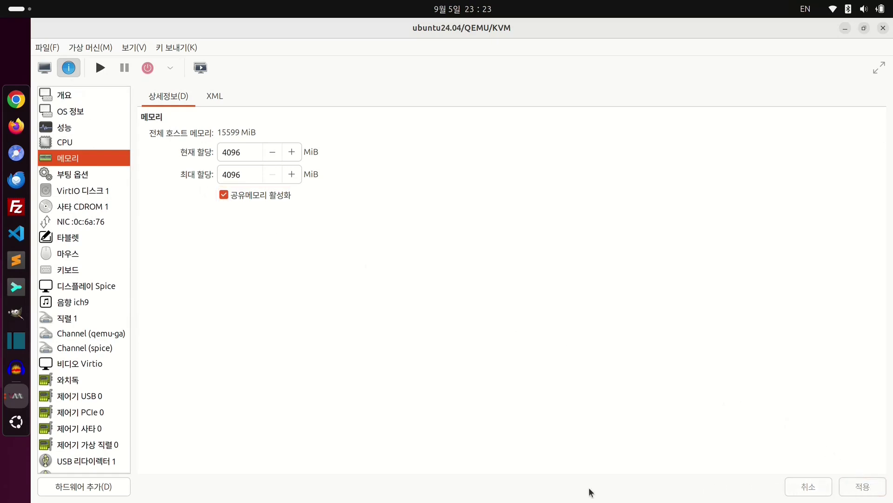
- Start adding a virtiofs file system device to the virtual machine, with the host's data/shared folder as its source path
click(112, 486)
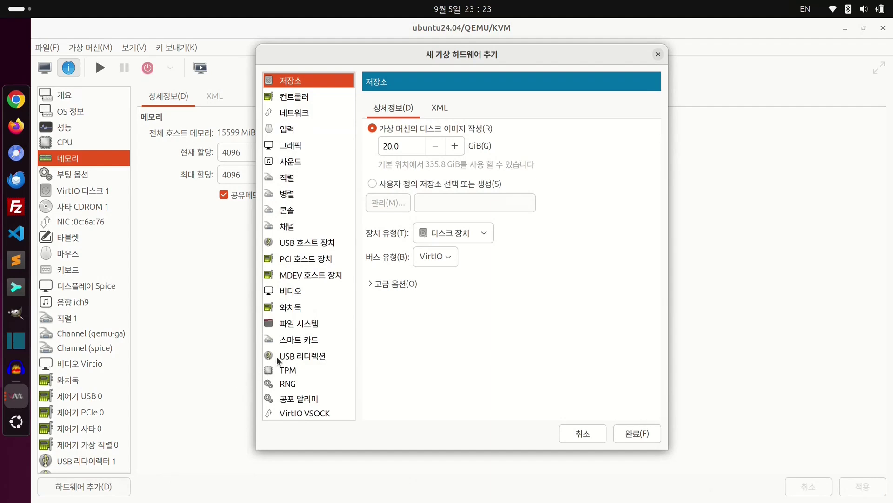
click(330, 327)
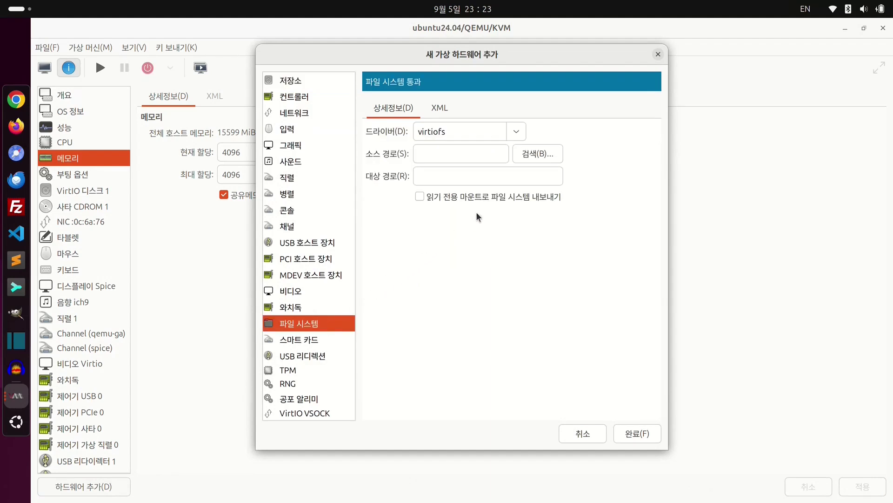
click(529, 158)
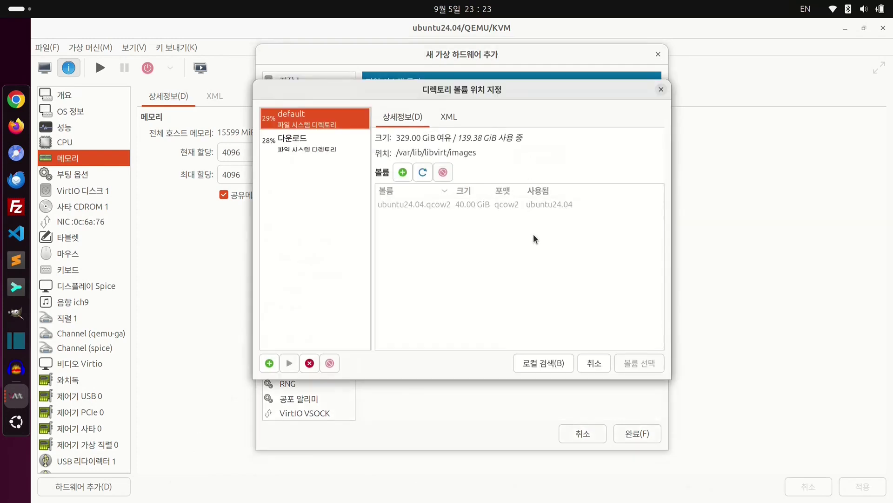
click(545, 362)
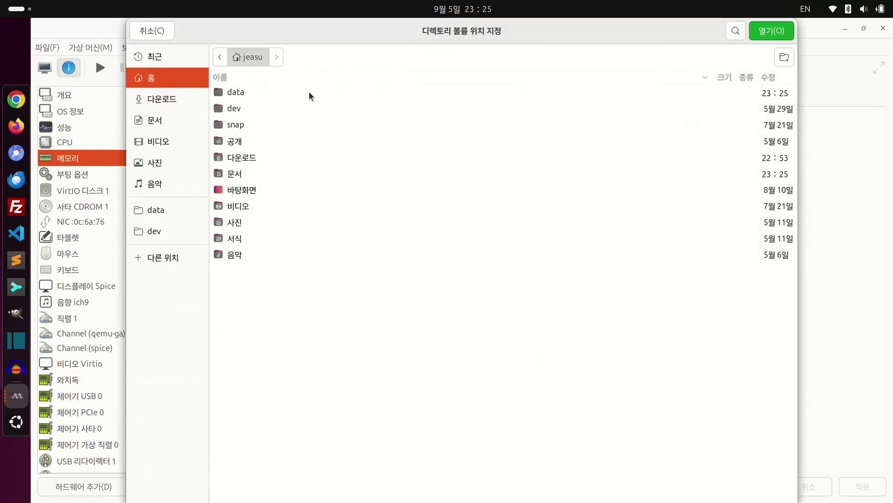
click(307, 93)
double_click(305, 91)
click(305, 91)
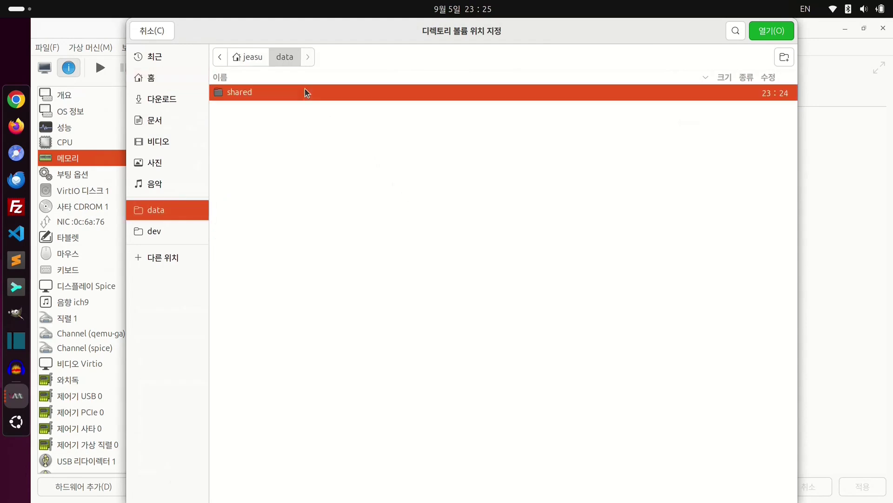
double_click(305, 91)
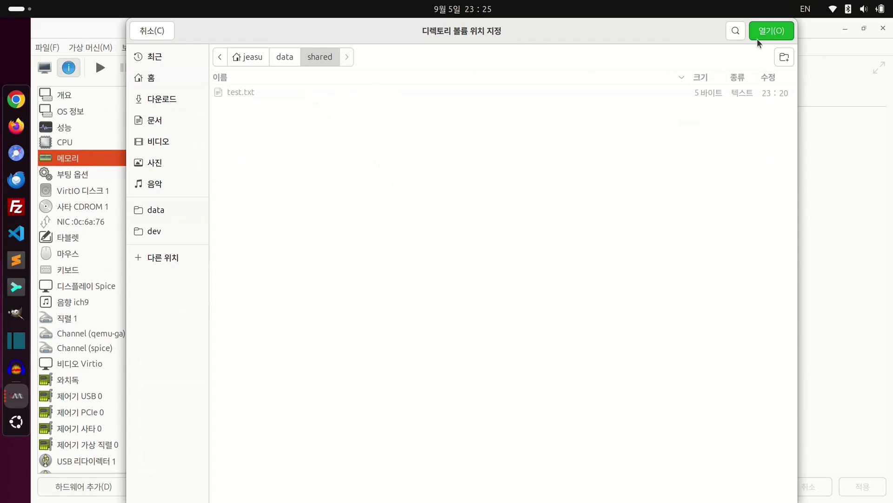
click(779, 35)
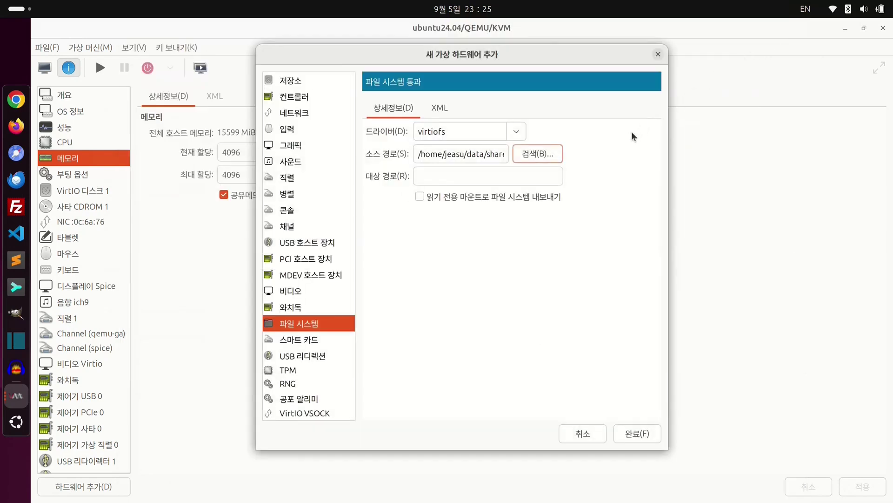
- Set the file system device's target path to /shared and finish adding the hardware
click(545, 176)
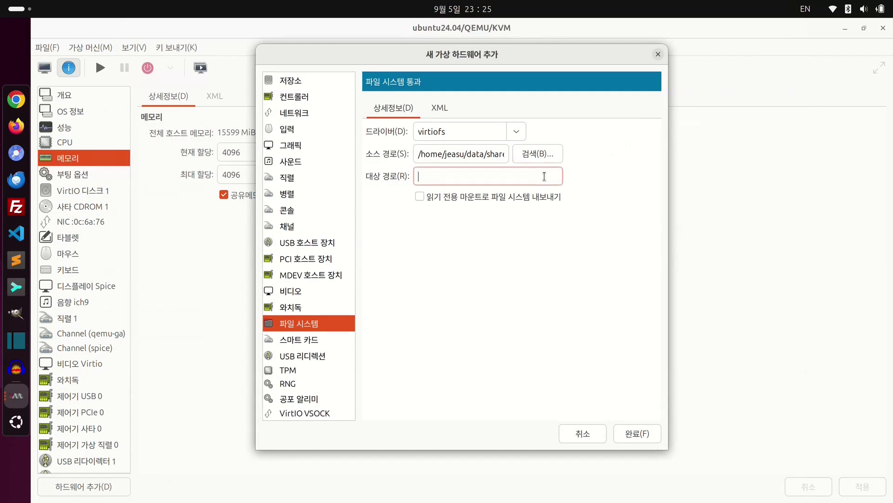
text(/shared)
click(643, 436)
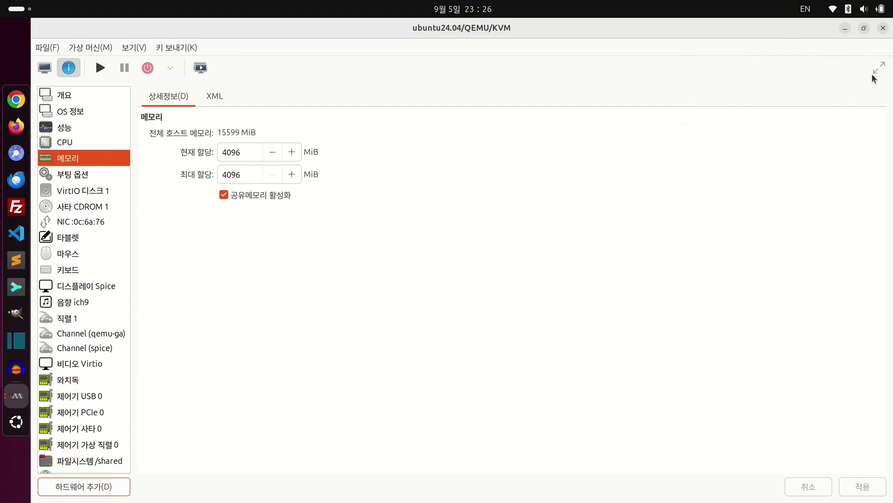
- Close the virtual machine's details window and start ubuntu24.04 from the machine list
click(883, 28)
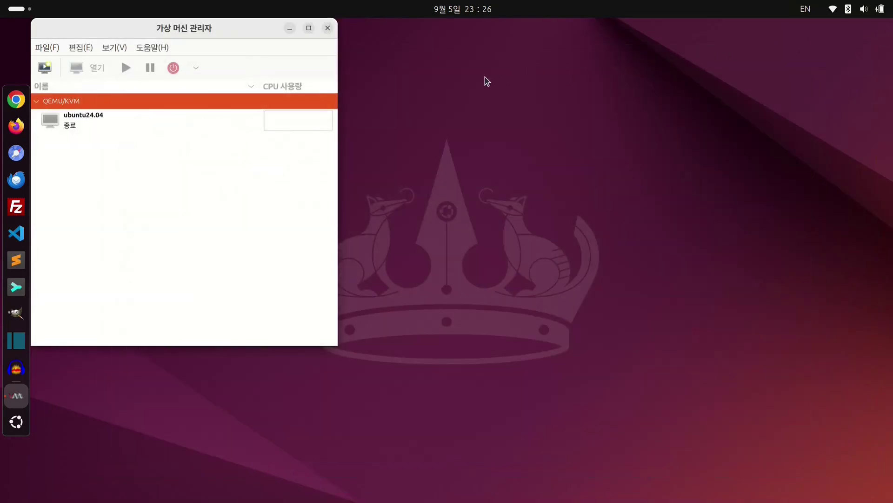
click(210, 128)
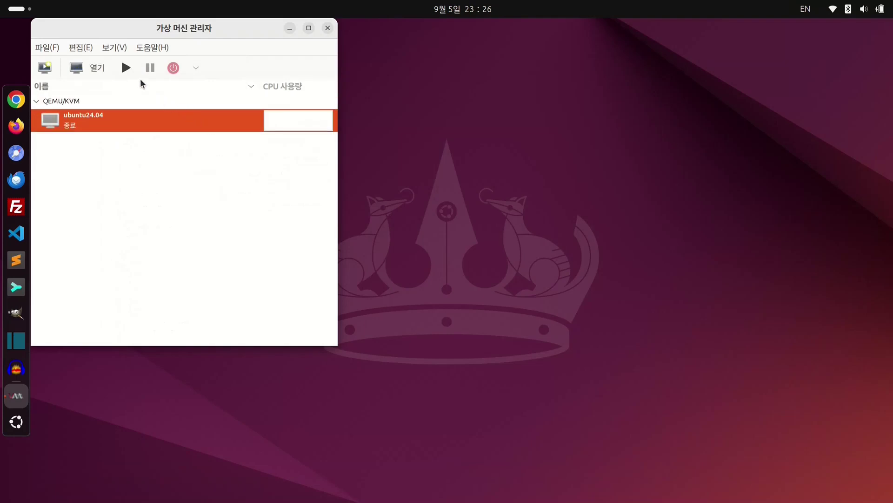
click(130, 68)
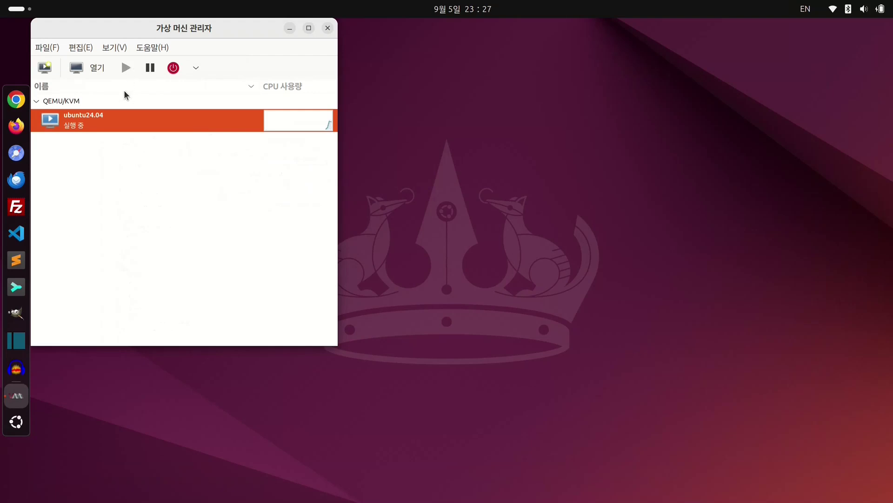
- Open Remote Viewer and connect to the running virtual machine at spice://localhost:5900
click(17, 422)
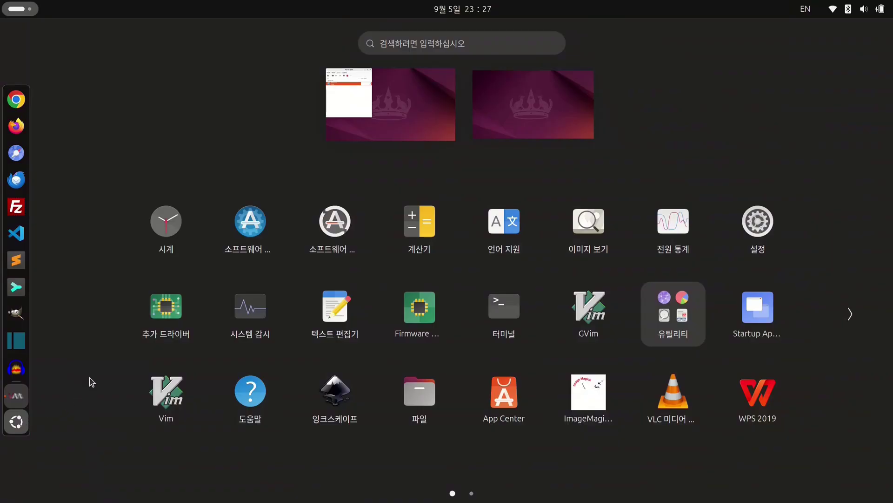
scroll(91, 382, down, 1)
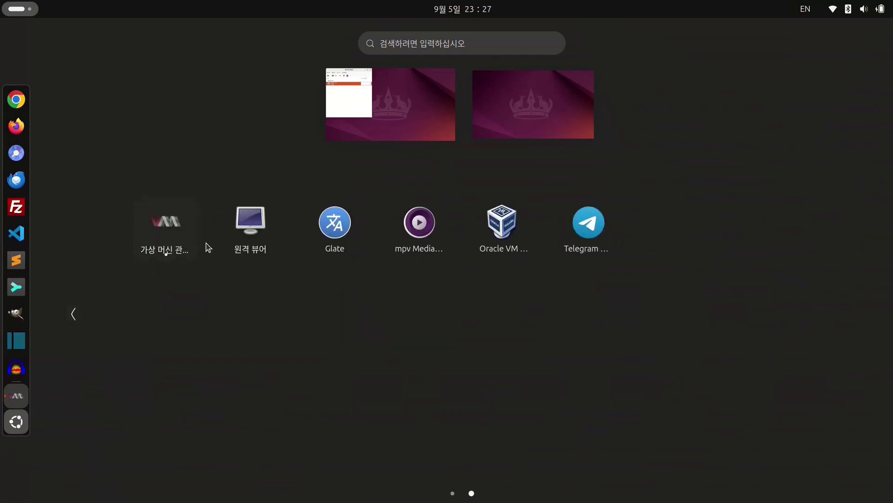
click(251, 227)
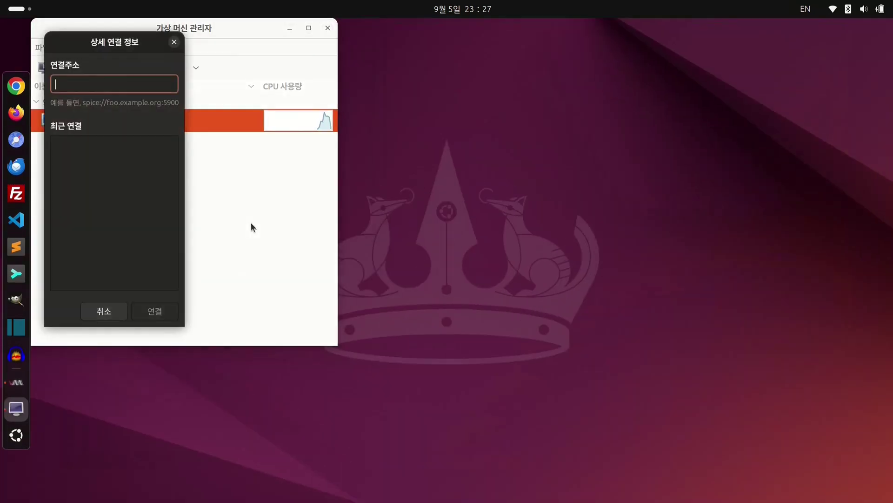
text(spice:/)
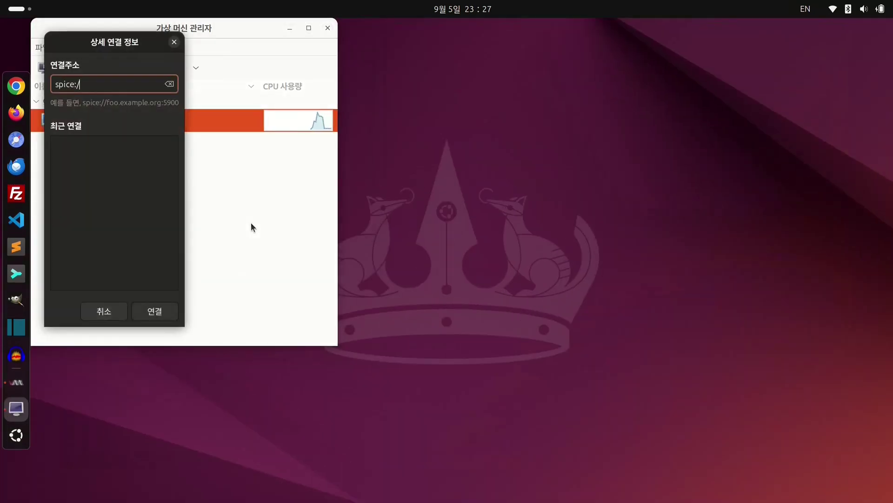
text(/localhost:)
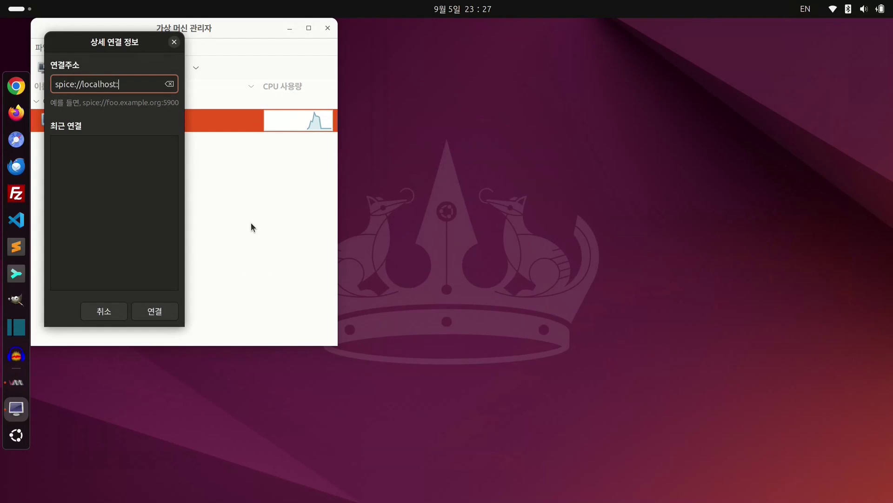
text(5900)
key(Return)
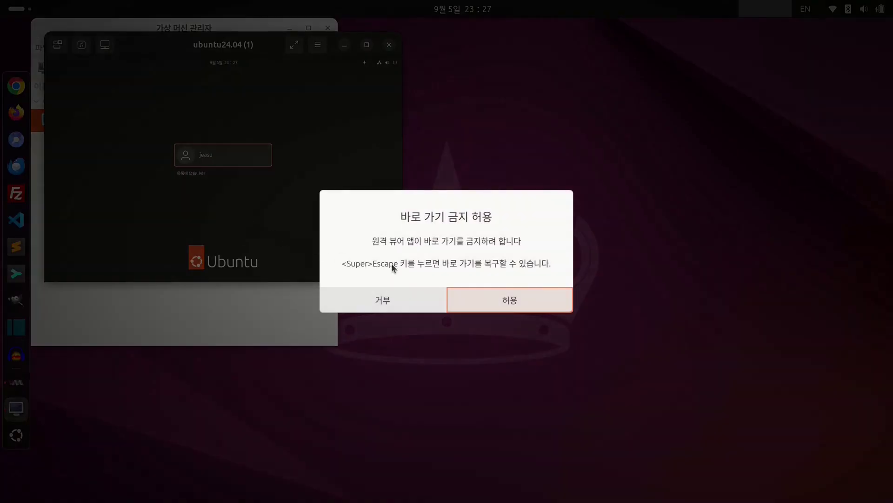
- Allow the remote viewer to inhibit shortcuts and log in to the guest Ubuntu desktop with the account password
click(494, 302)
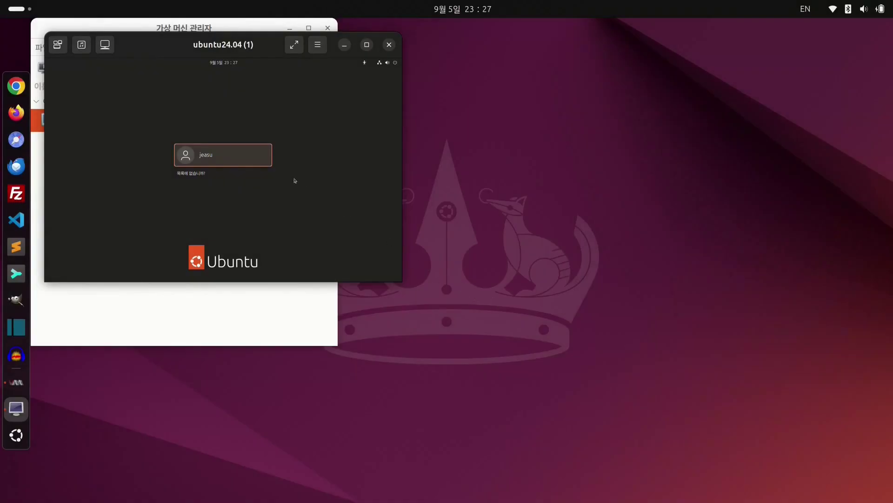
click(257, 156)
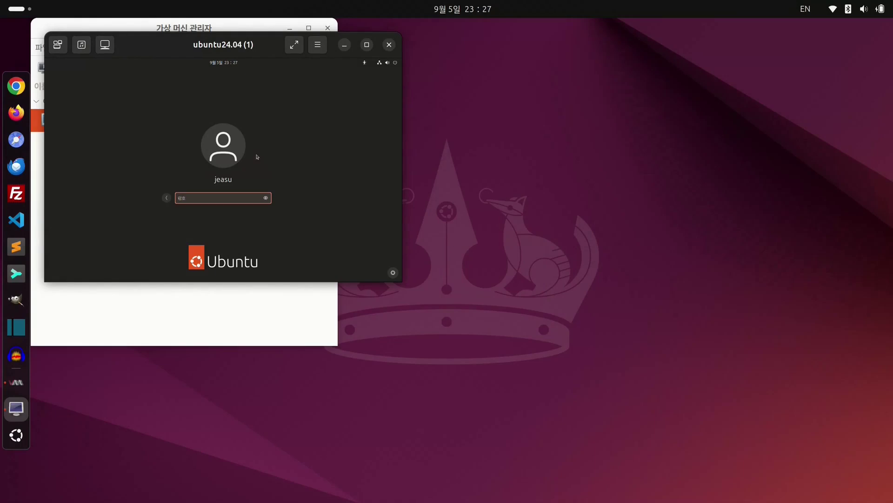
text(••••••••)
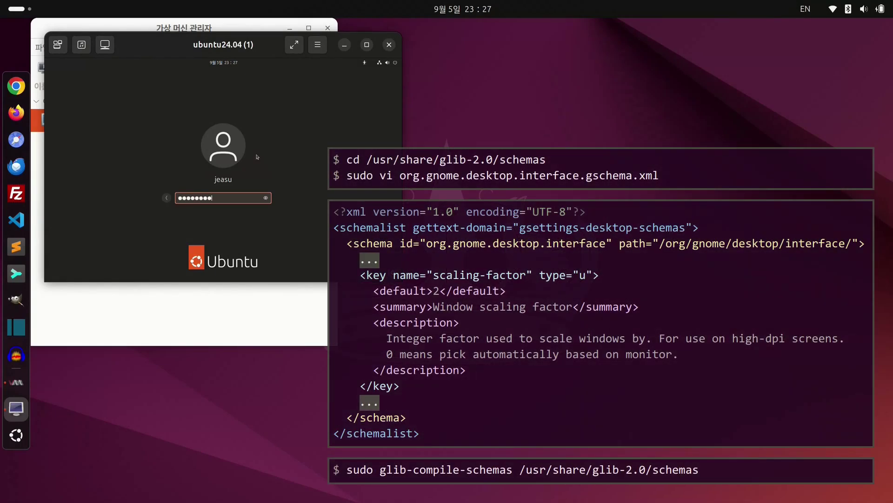
key(Return)
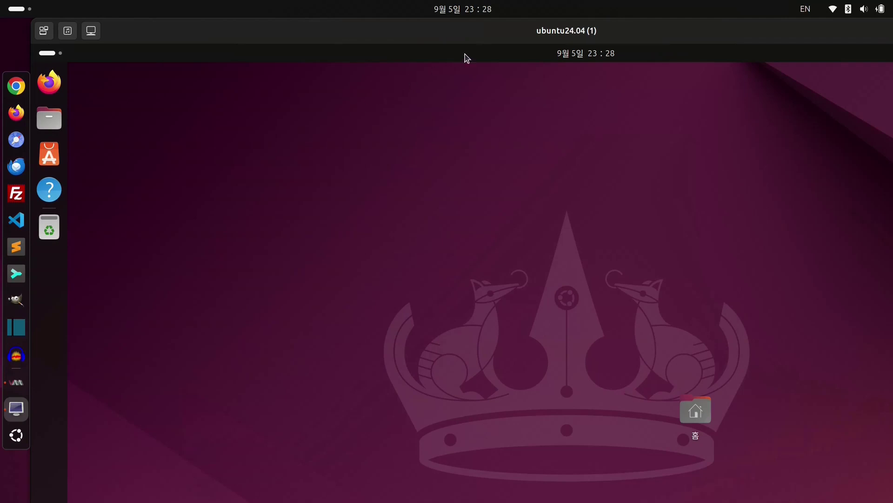
- Test the guest display's scaling by making the viewer window narrower and wider, check the viewer's display options, and maximize the window
double_click(512, 36)
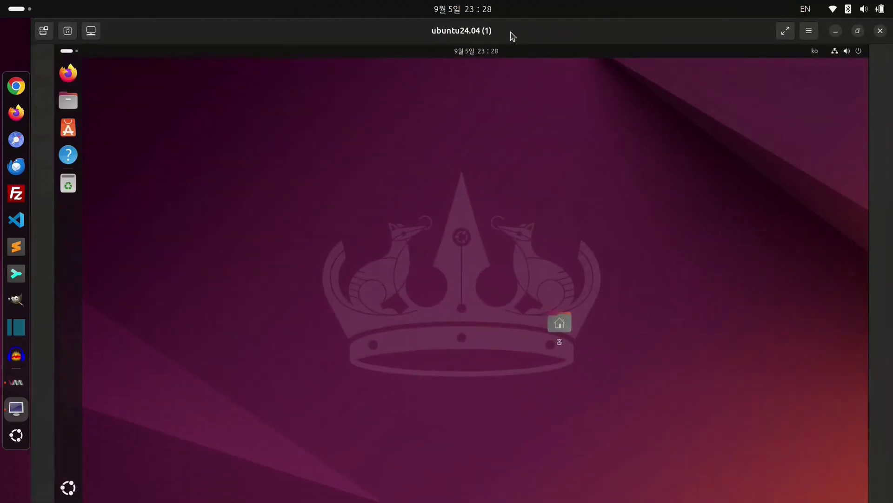
double_click(512, 35)
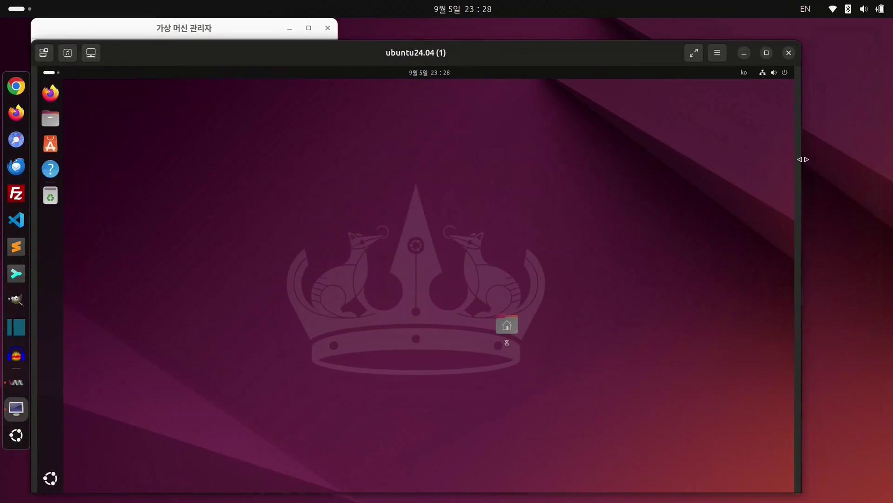
drag(803, 159, 652, 175)
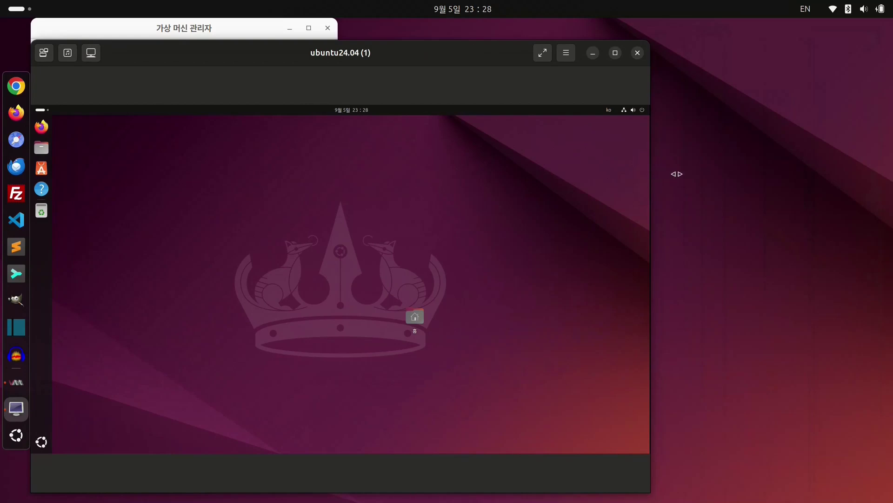
drag(848, 171, 850, 176)
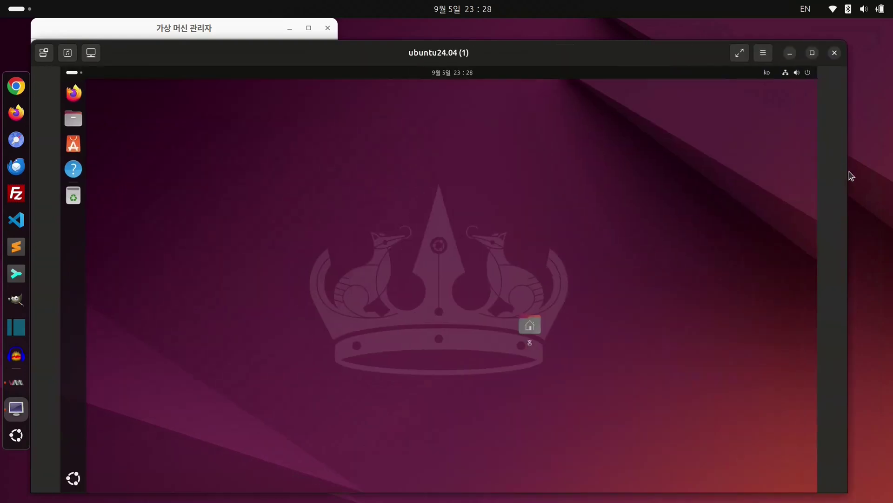
click(770, 59)
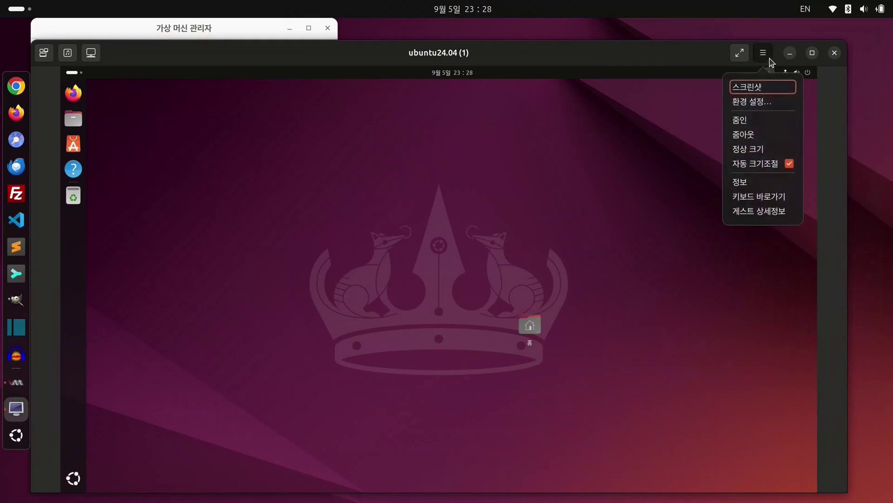
click(770, 59)
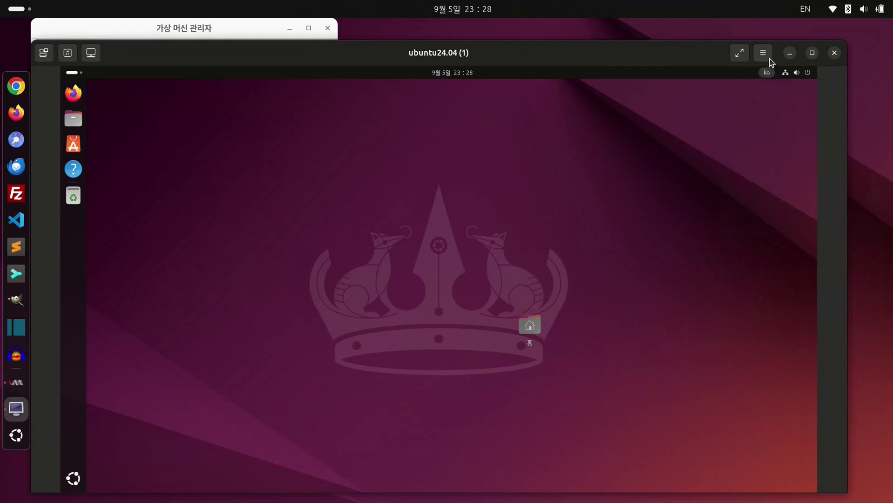
click(812, 54)
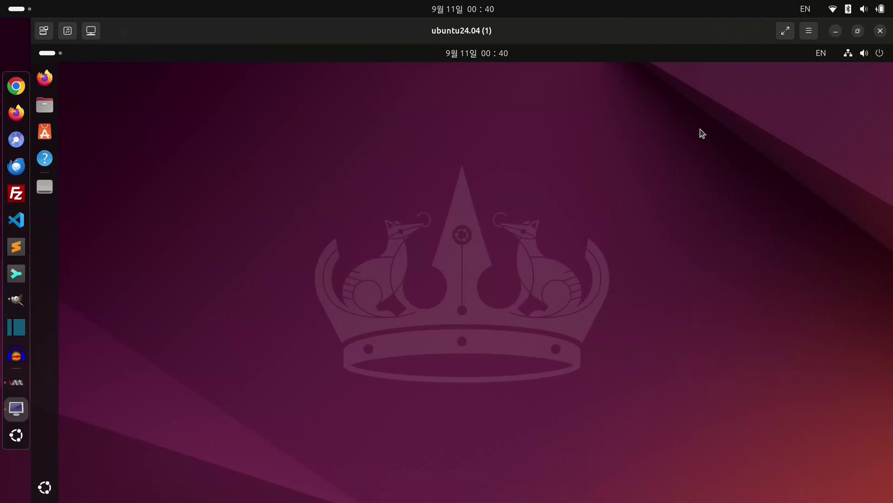
- Restore the maximized viewer window and resize it smaller and larger to check that the guest resolution follows it
double_click(582, 44)
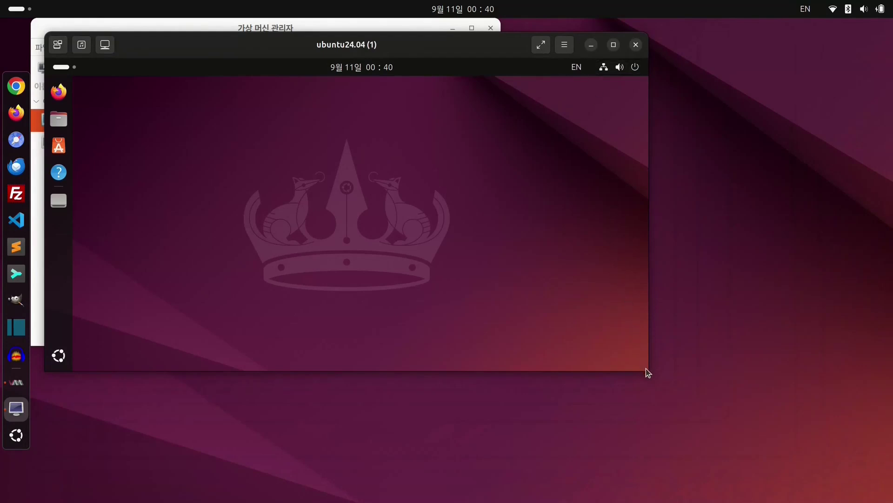
drag(650, 372, 592, 303)
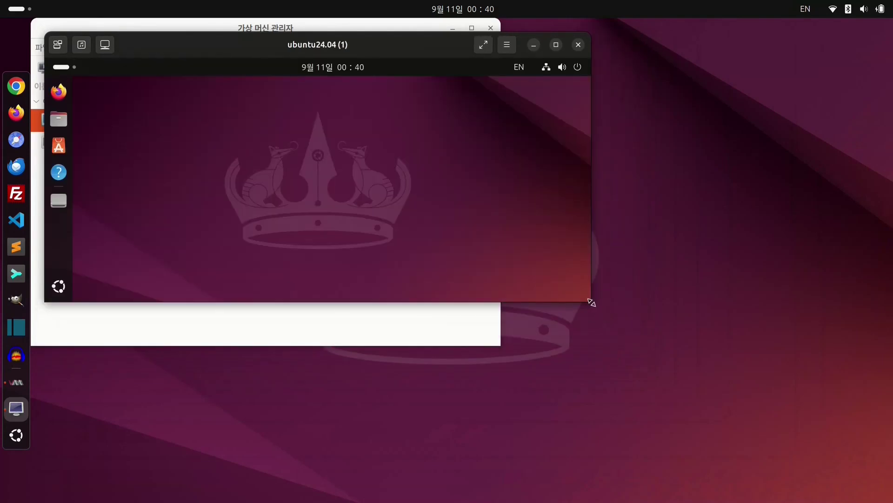
drag(591, 301, 716, 432)
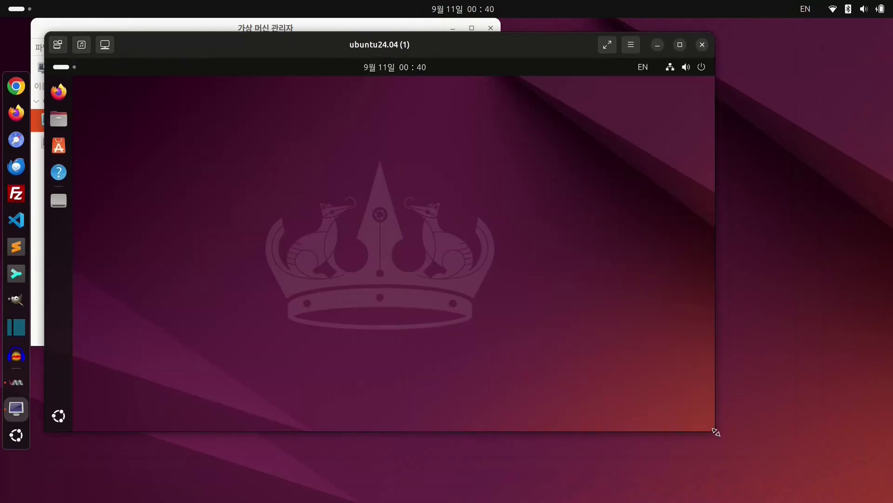
drag(716, 432, 830, 484)
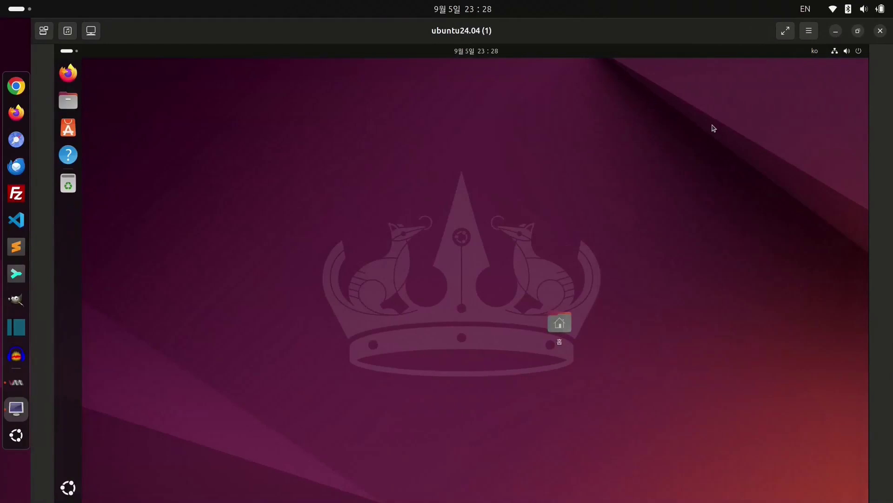
- Open a terminal in the guest desktop
key(ctrl+alt+t)
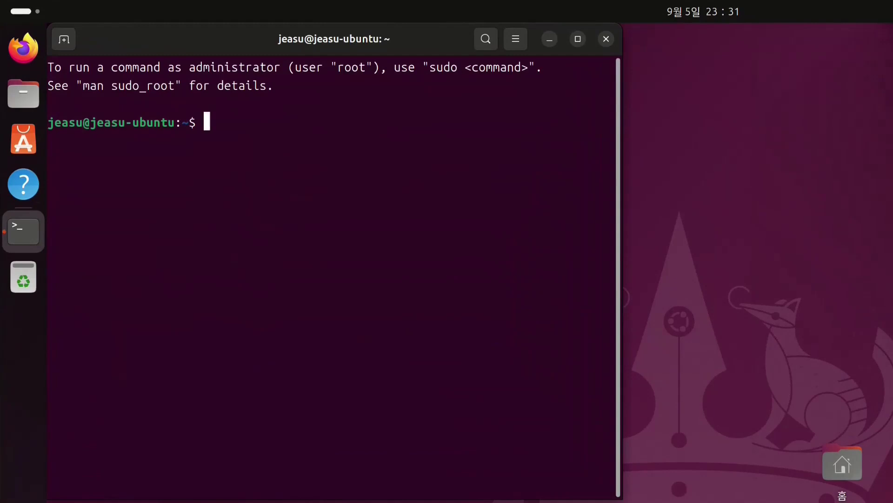
text(sudo mkdir /mn)
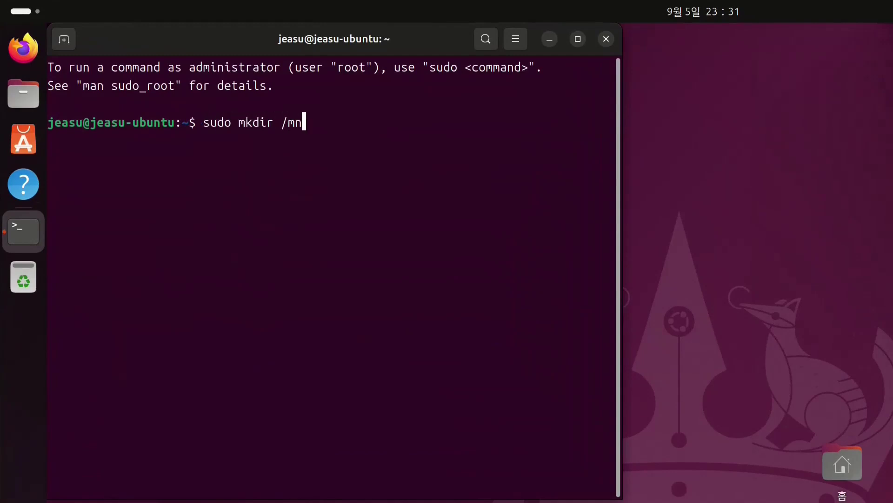
text(t/shared)
key(ctrl+u)
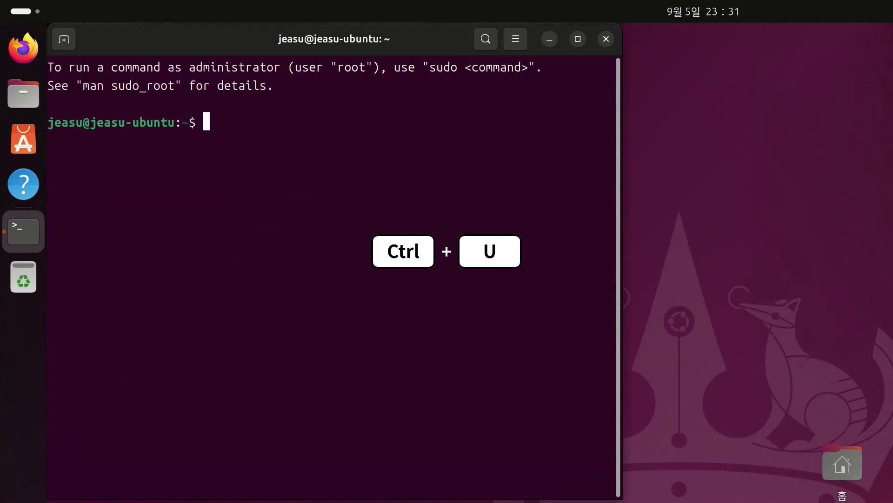
- Create the nested directory data/shared in the guest's home folder with mkdir -p
text(m)
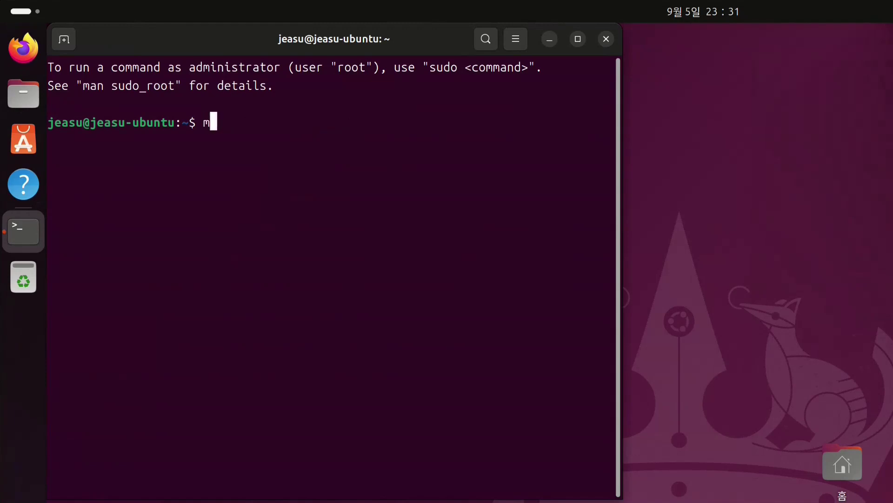
text(kdir -p )
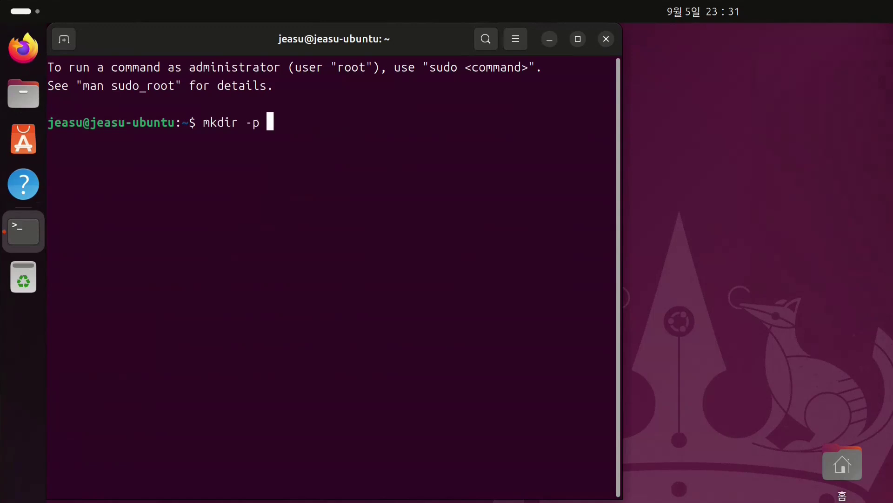
text(data/shared)
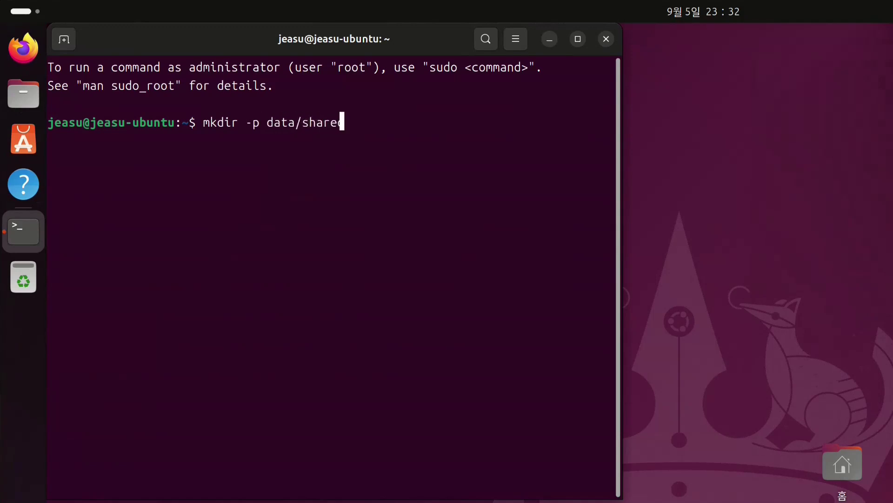
key(Return)
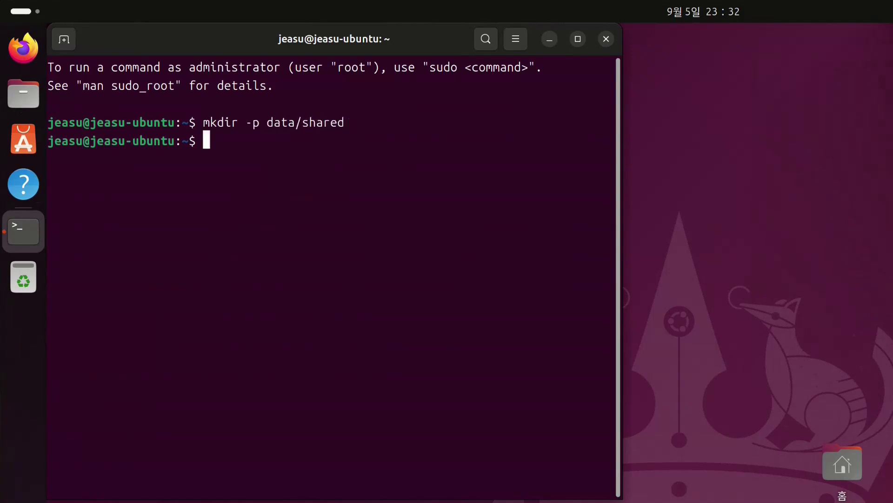
- Mount the virtiofs share /shared on ~/data/shared/ using sudo, and enter the account password
text(sudo mou)
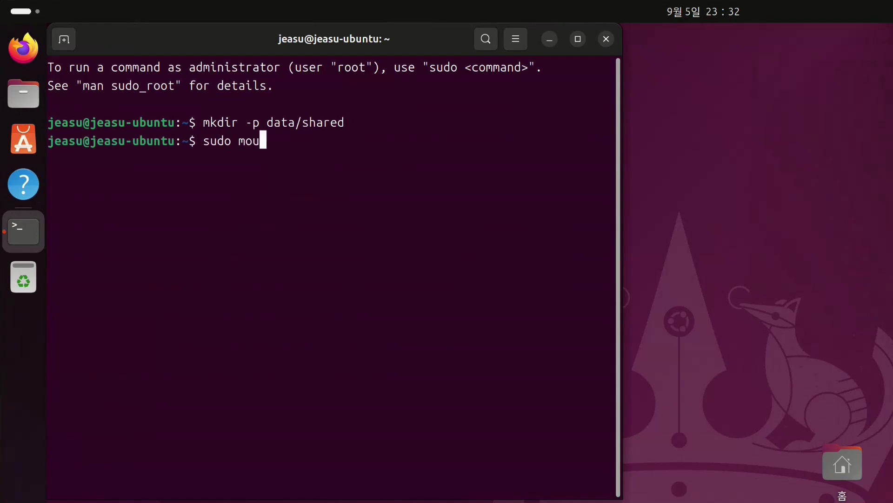
text(nt -t virti)
text(o)
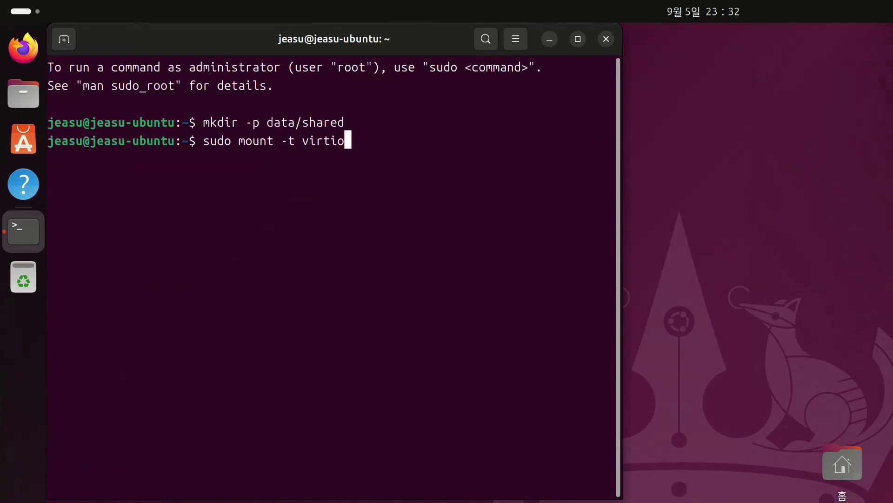
text(fs /shar)
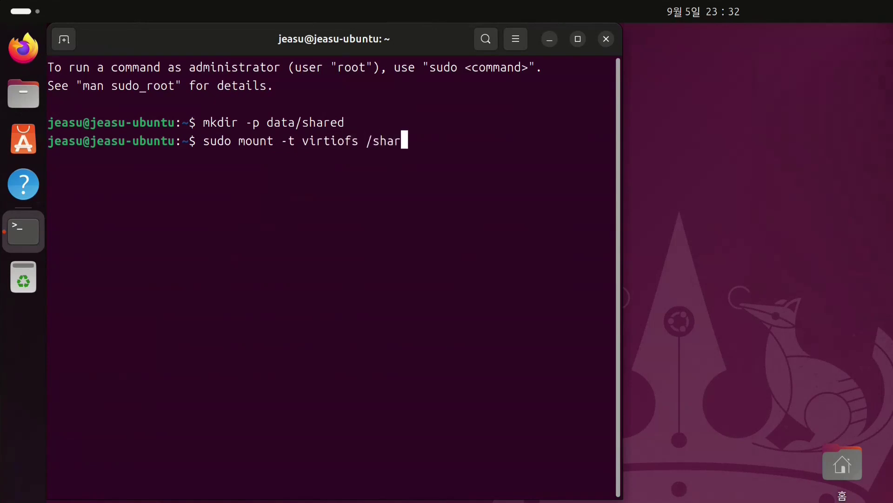
text(ed ~/data/shared/)
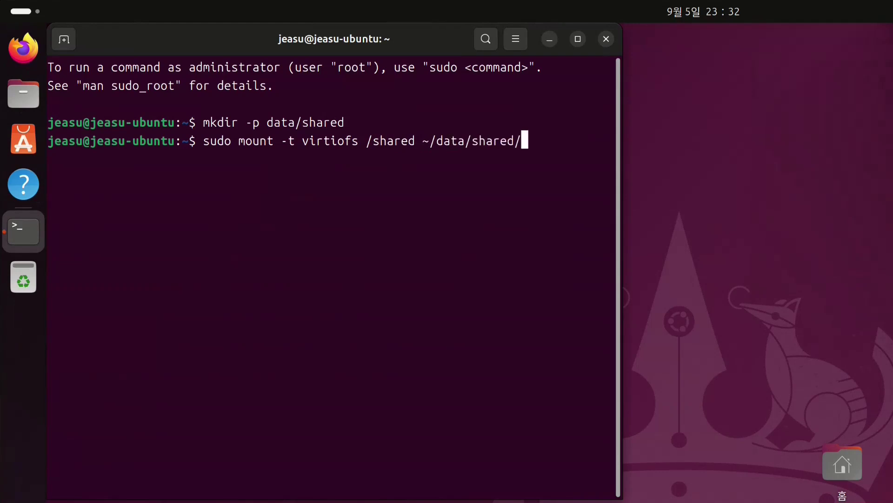
key(Return)
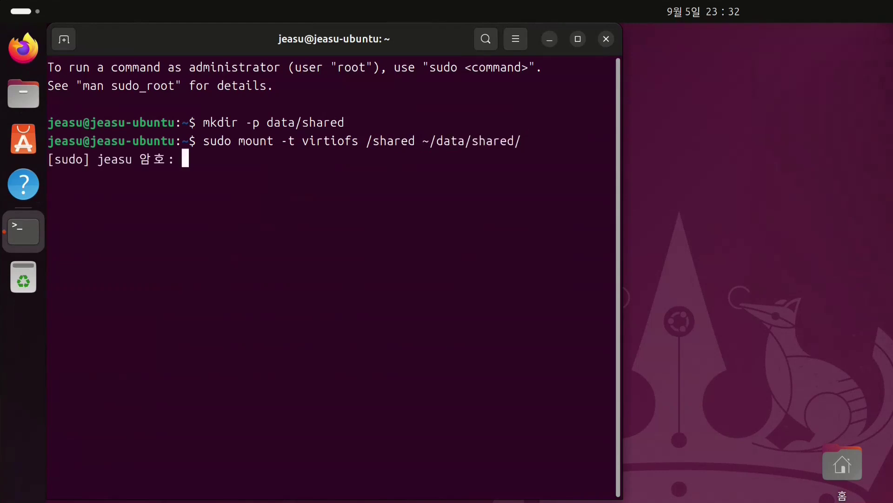
key(Return)
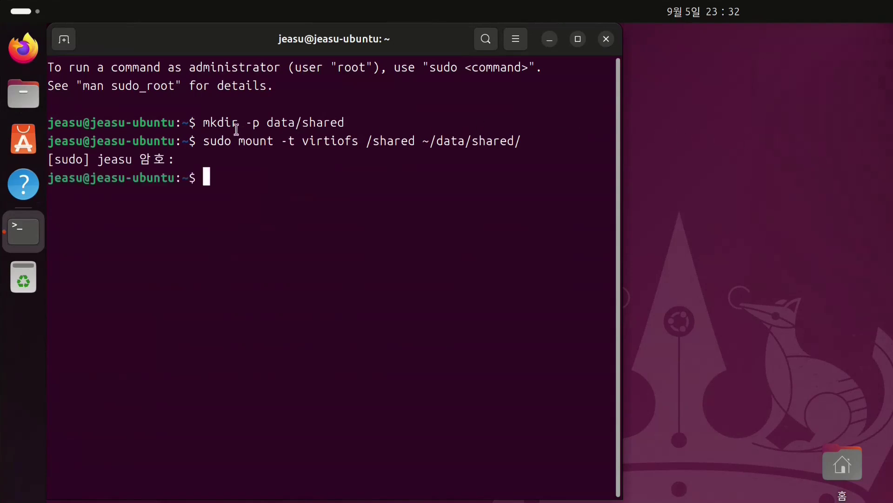
- Check the contents of the mounted shared folder in the guest's file manager and close it
click(23, 95)
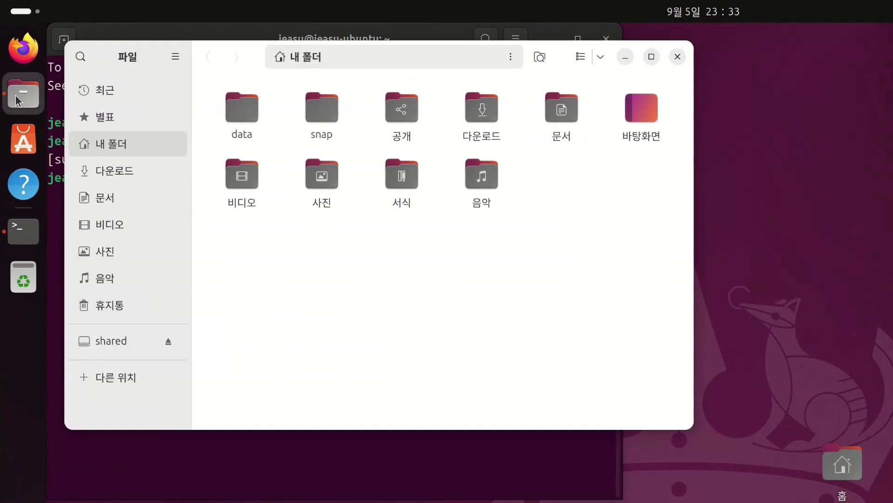
click(124, 340)
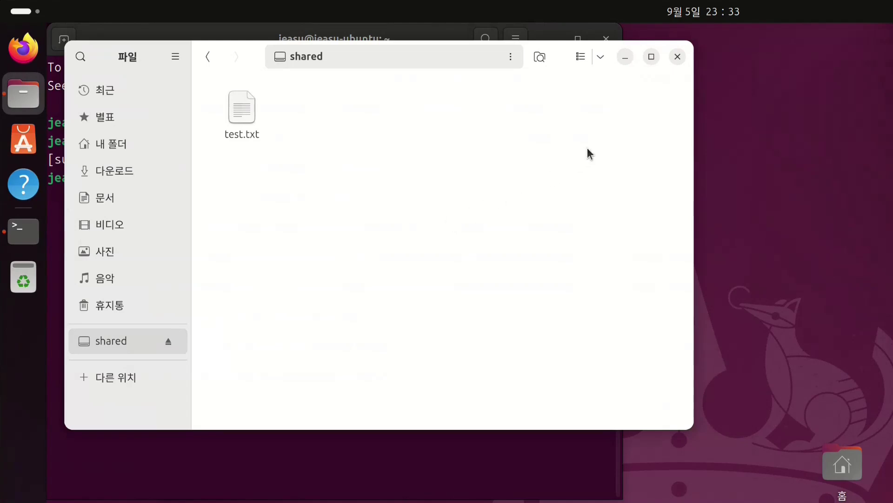
click(677, 57)
- Open /etc/fstab in vi with root privileges
text(s)
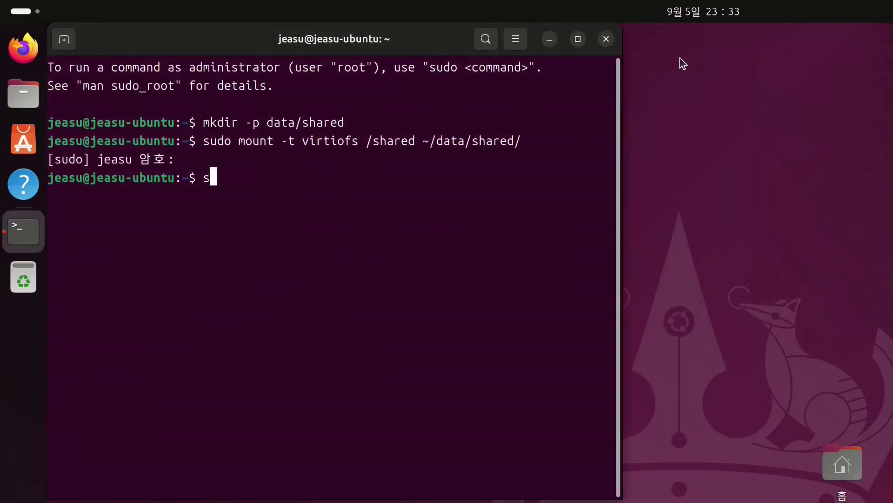
text(udo vi /e)
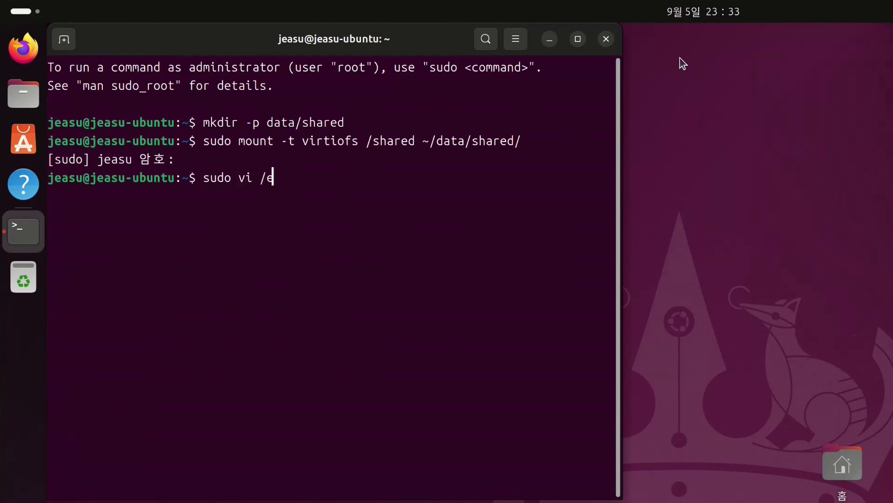
text(tc/fs)
key(Tab)
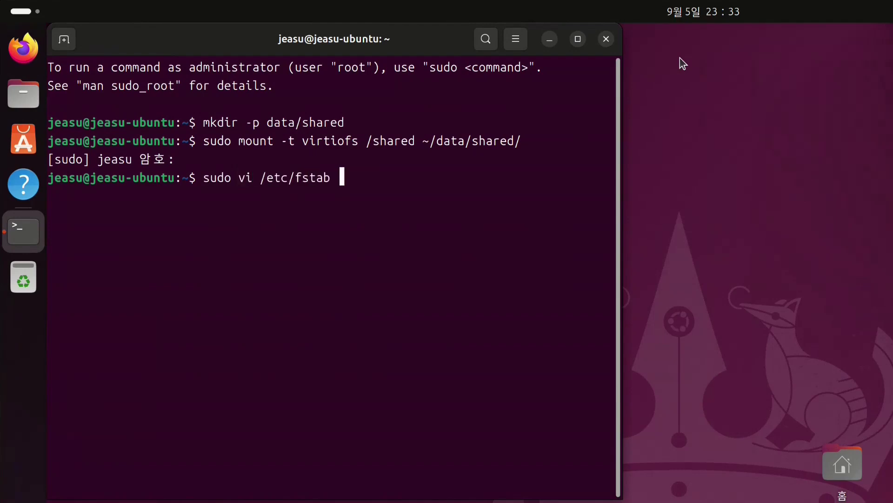
key(Return)
- Add a last line to /etc/fstab for source /shared, mounted on the home folder's full data/shared path with type virtiofs
key(shift+g)
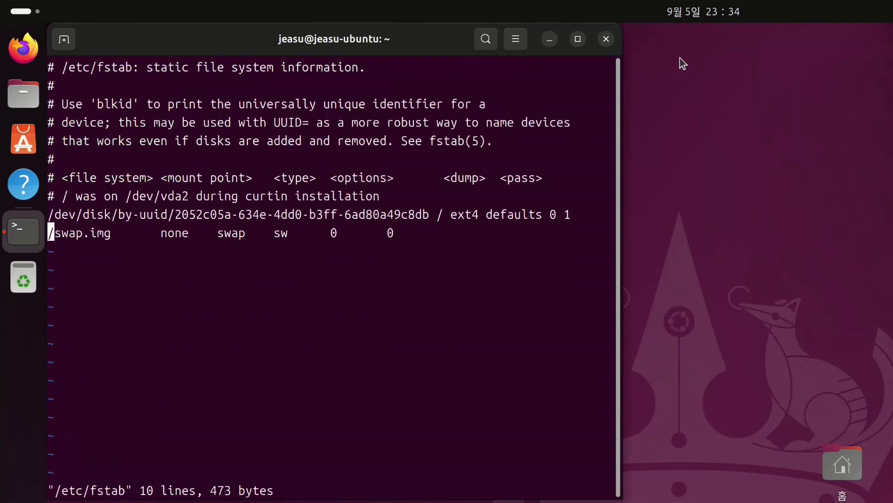
text(o/share)
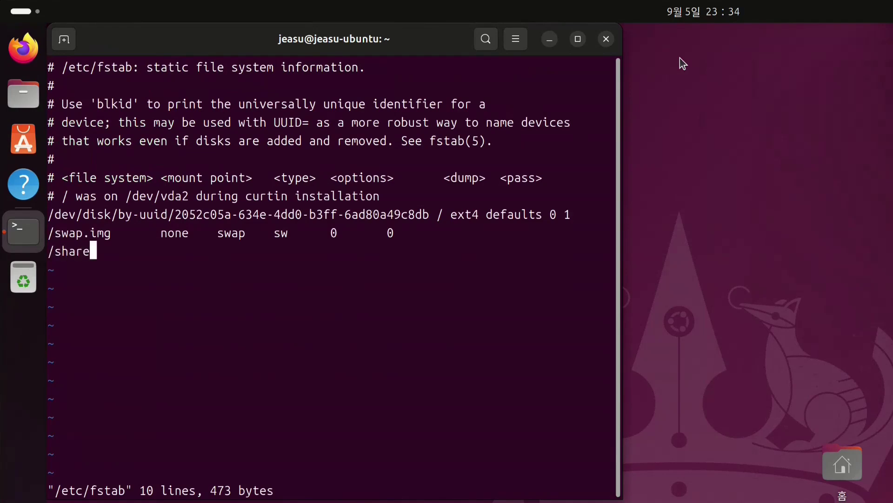
text(d /home/j)
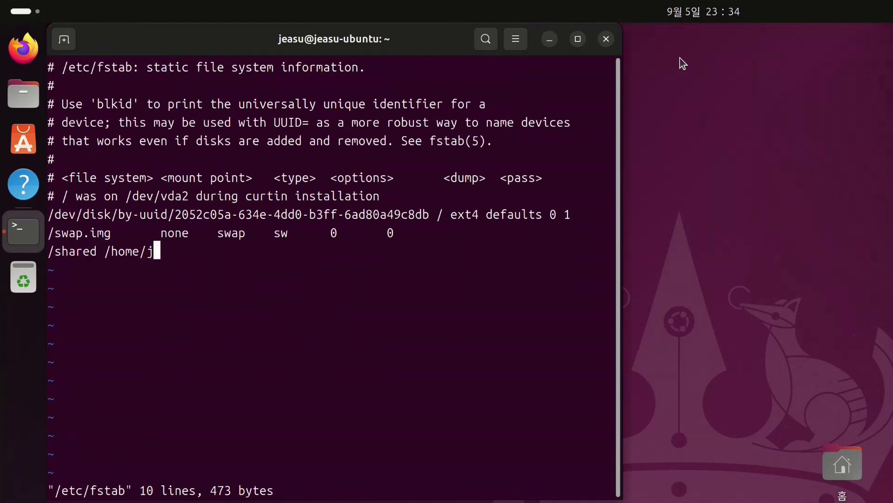
text(easu/data)
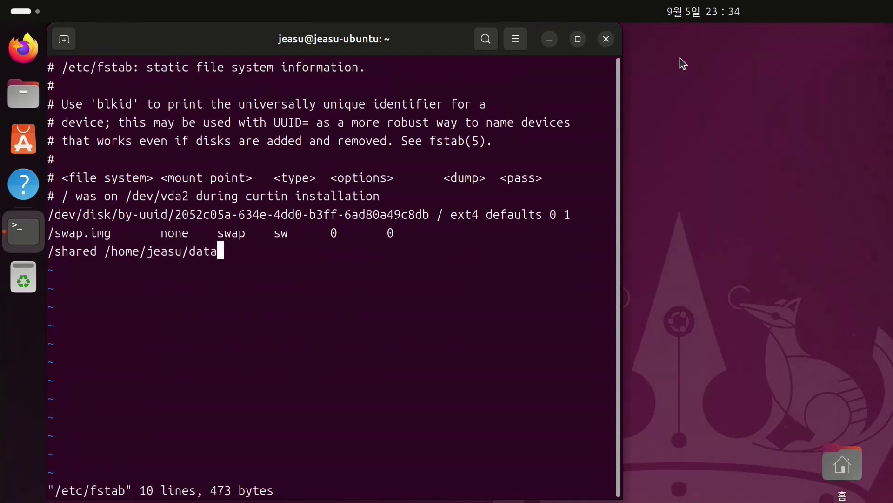
text(/shared)
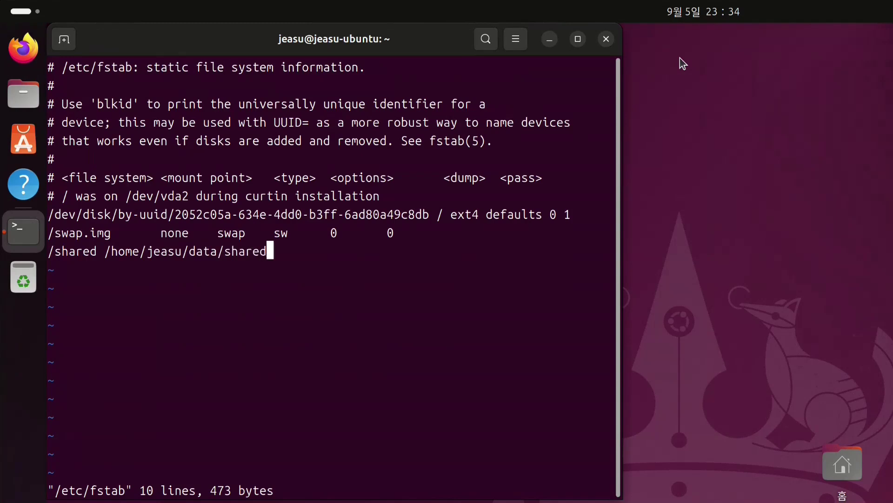
text( virtiofs)
key(Tab)
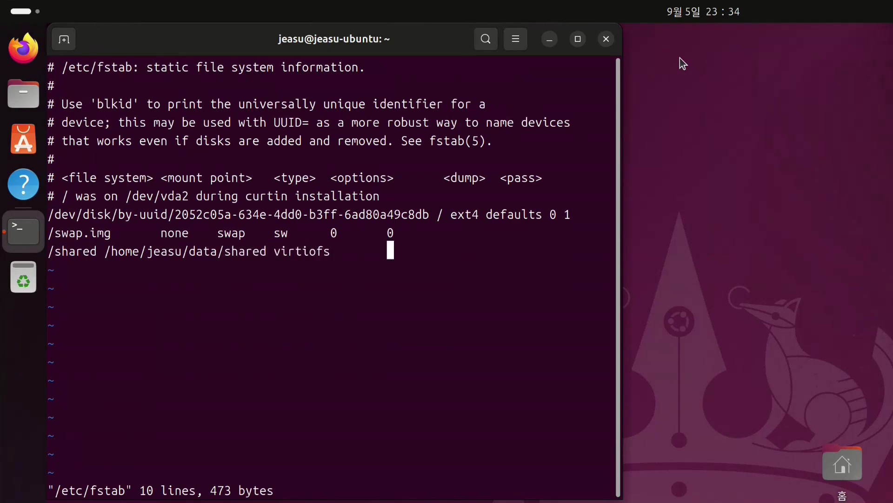
- Complete the virtiofs entry with options defaults, dump 0 and pass 0, and save /etc/fstab and quit vi
text(defaul)
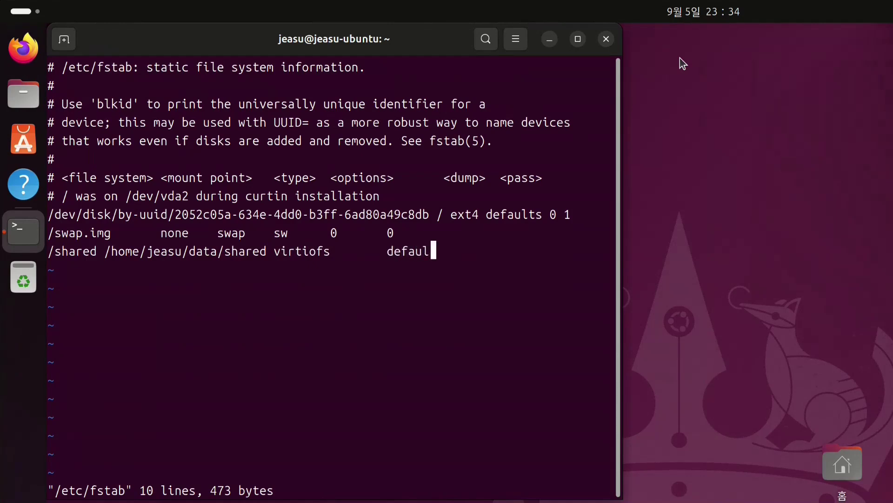
text(ts)
key(Tab)
text(0)
key(Tab)
text(0)
key(Escape)
text(:wq)
key(Return)
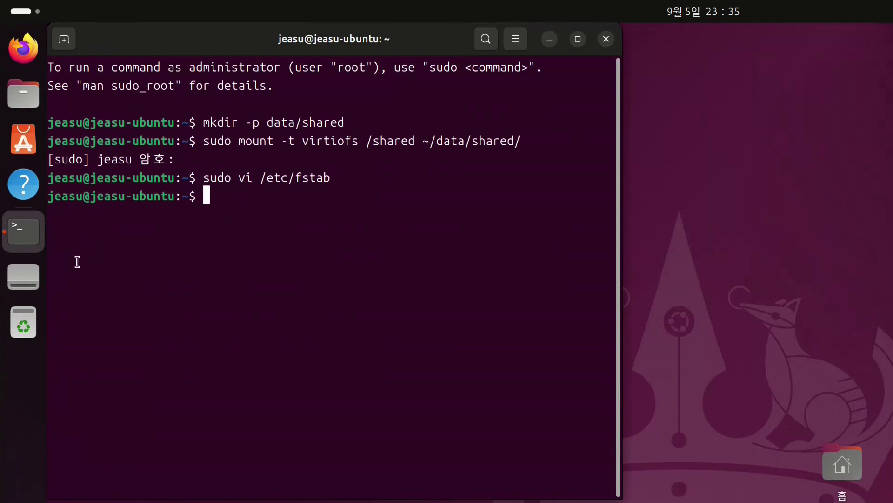
- Open the newly mounted shared volume in the guest's file manager
click(27, 281)
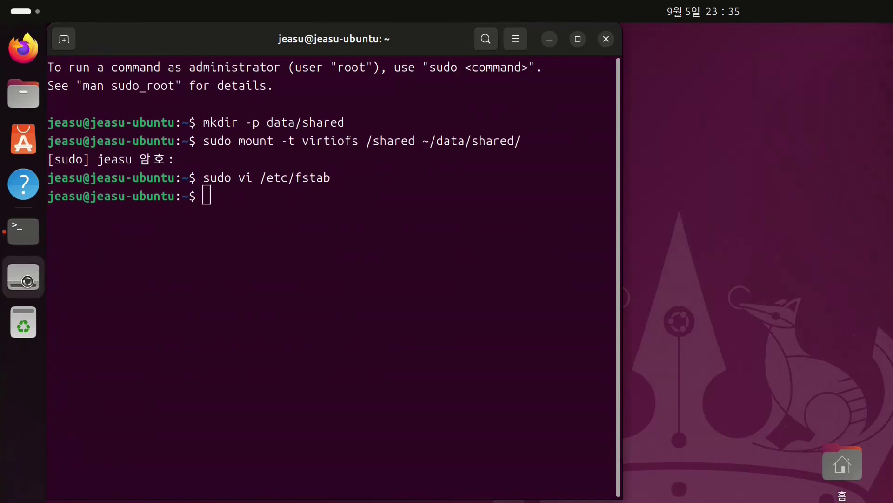